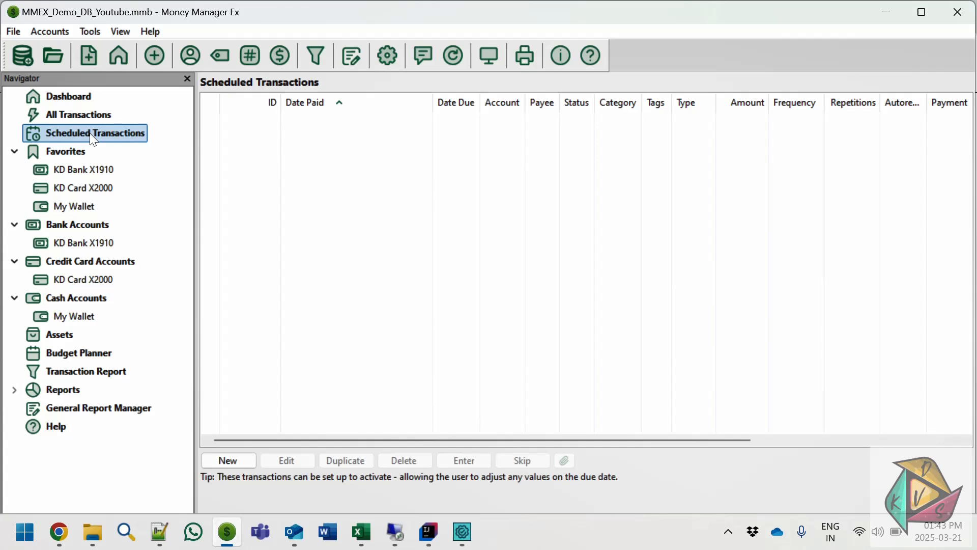
- Start a new scheduled transaction that repeats Daily and grant it automatic execution
{"action": "left_click", "coordinate": [236, 464]}
{"action": "left_click", "coordinate": [236, 464]}
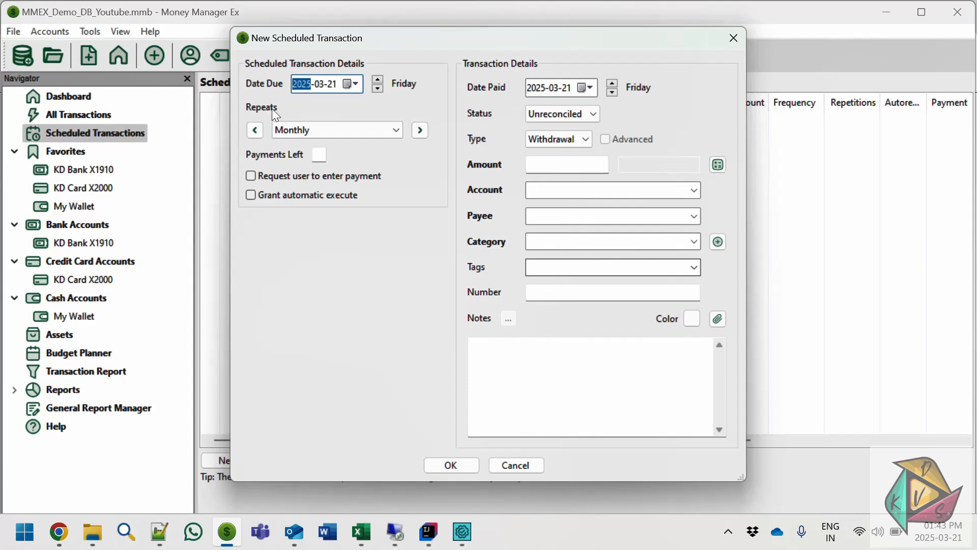
{"action": "left_click", "coordinate": [399, 130]}
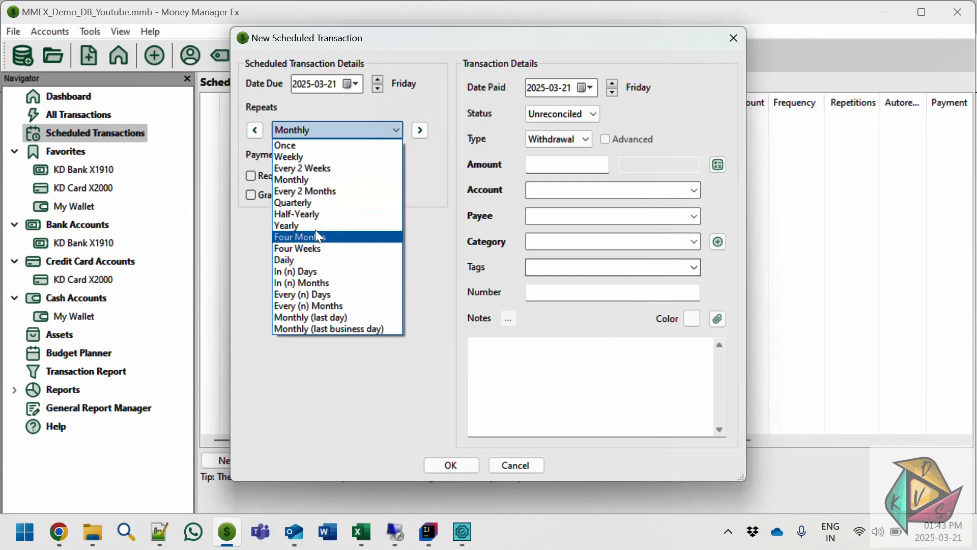
{"action": "left_click", "coordinate": [298, 265]}
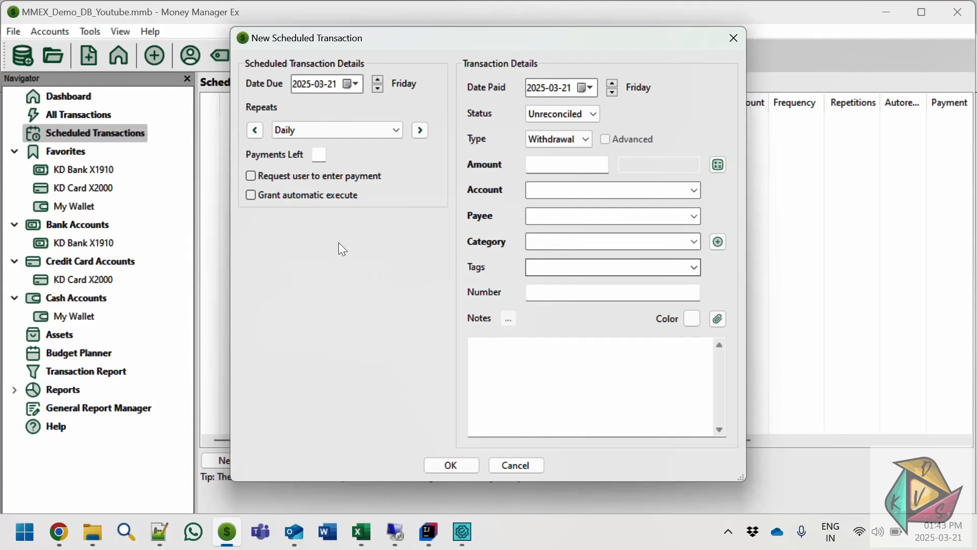
{"action": "left_click", "coordinate": [322, 154]}
{"action": "left_click", "coordinate": [250, 195]}
- Set the amount to 11, account My Wallet, payee Super Market and category Food:Groceries, and save the scheduled transaction
{"action": "left_click", "coordinate": [594, 168]}
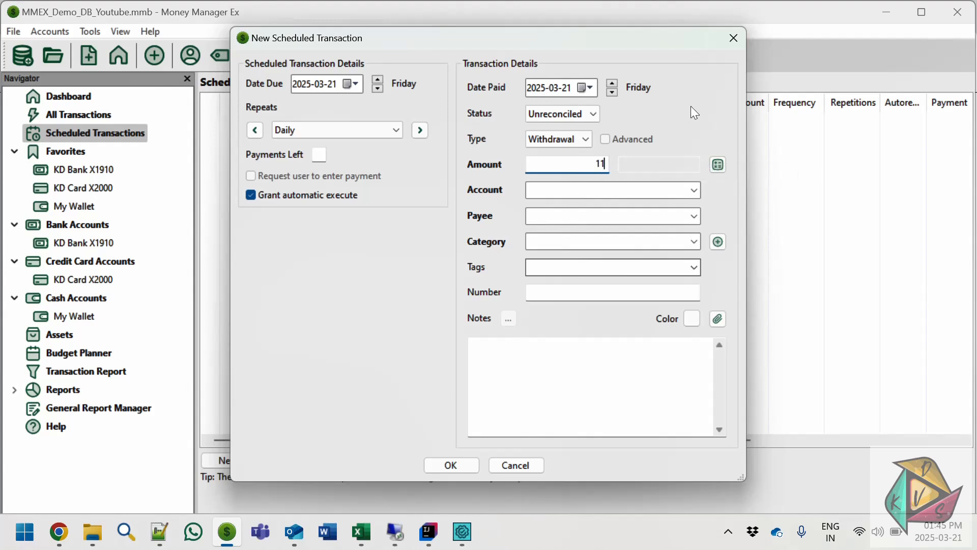
{"action": "left_click", "coordinate": [694, 190]}
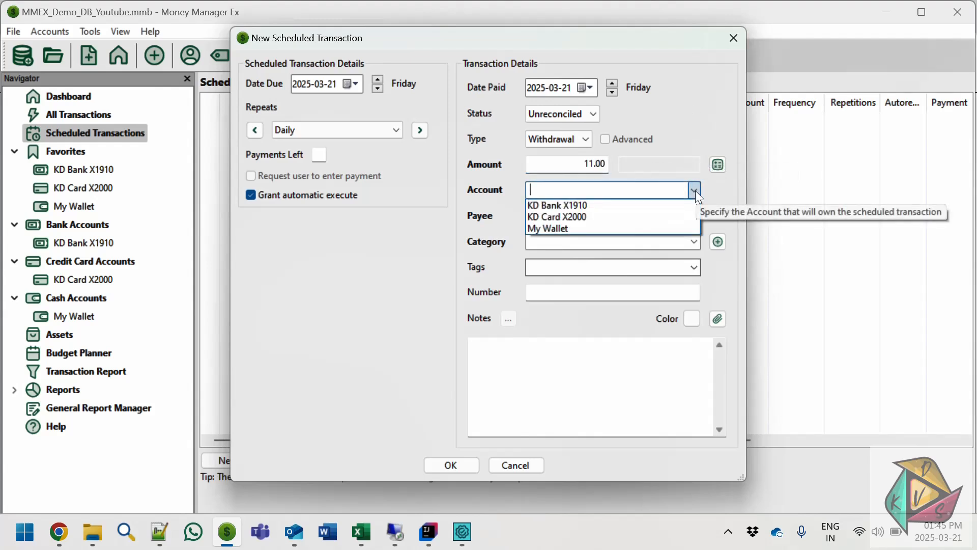
{"action": "left_click", "coordinate": [580, 228]}
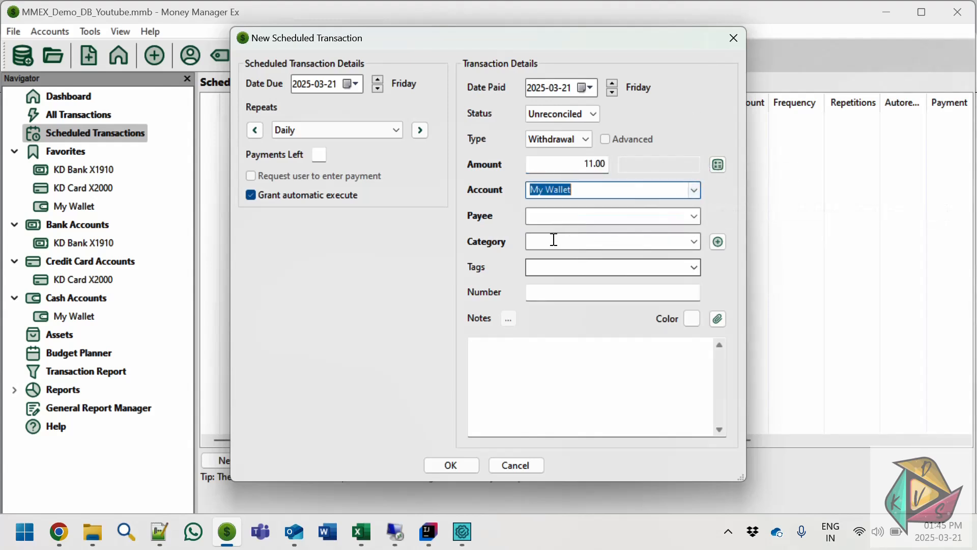
{"action": "left_click", "coordinate": [694, 217]}
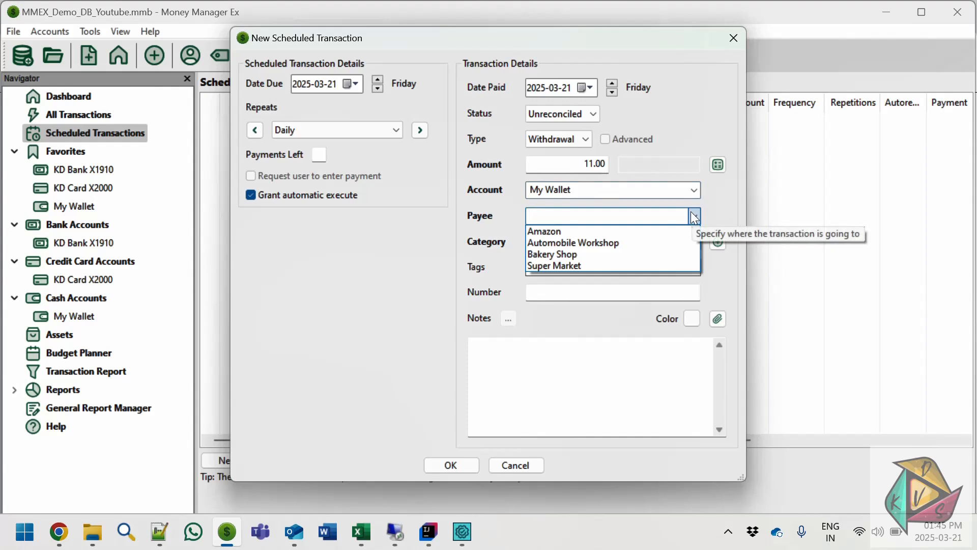
{"action": "left_click", "coordinate": [582, 263]}
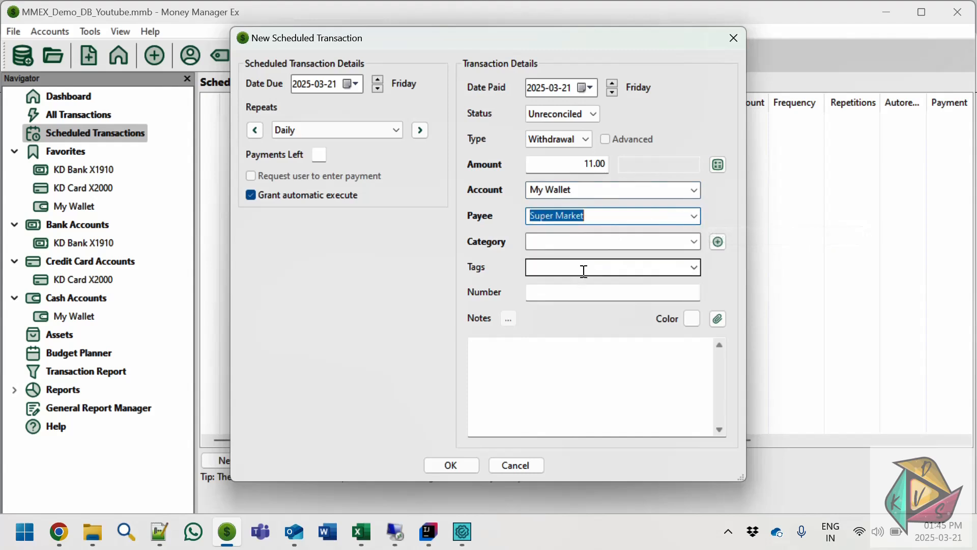
{"action": "left_click", "coordinate": [694, 243]}
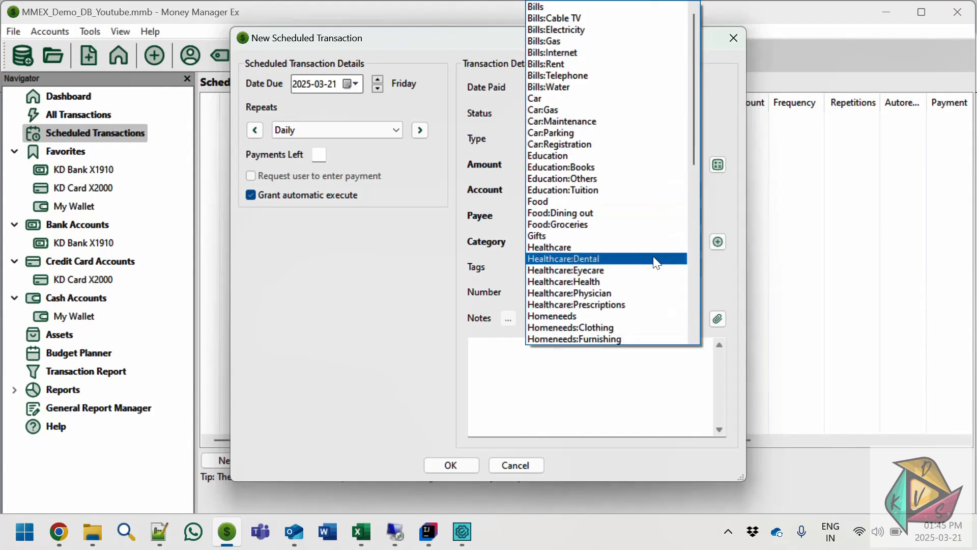
{"action": "left_click", "coordinate": [599, 225]}
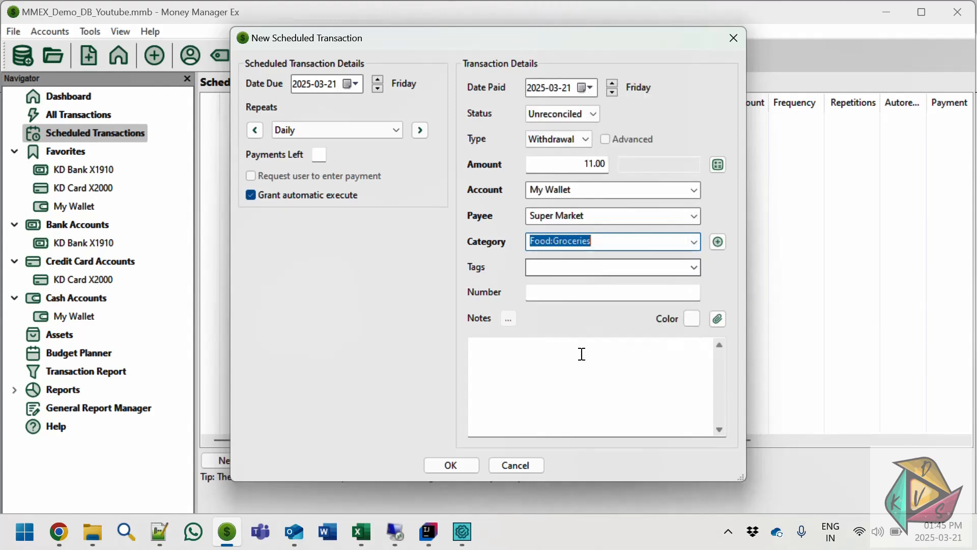
{"action": "left_click", "coordinate": [451, 465]}
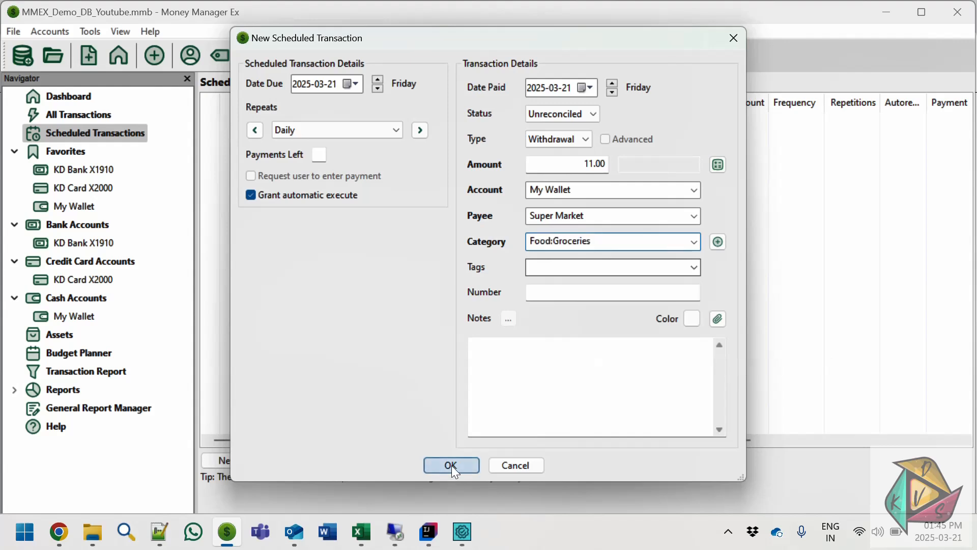
{"action": "left_click", "coordinate": [239, 120]}
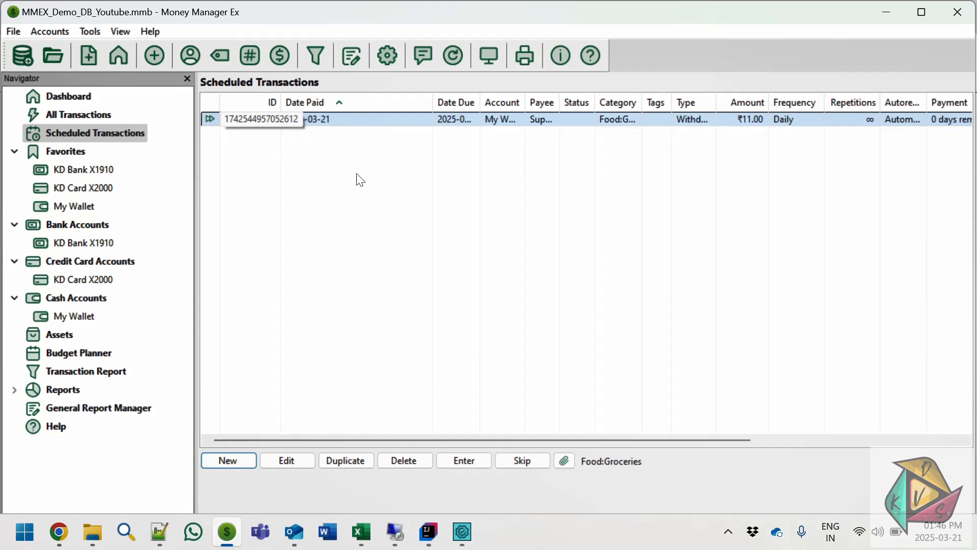
- Start another scheduled transaction that repeats Daily and requests the user to enter the payment
{"action": "left_click", "coordinate": [241, 450]}
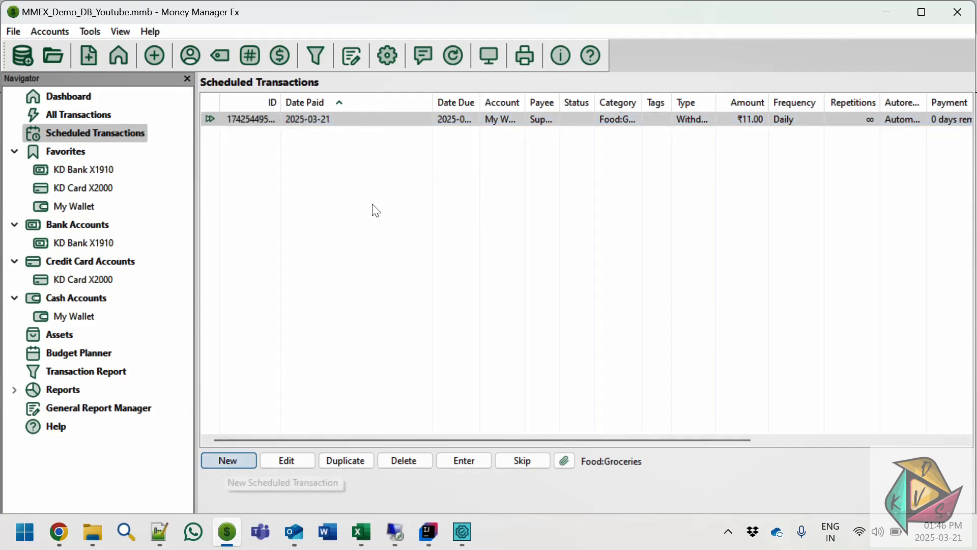
{"action": "left_click", "coordinate": [396, 129]}
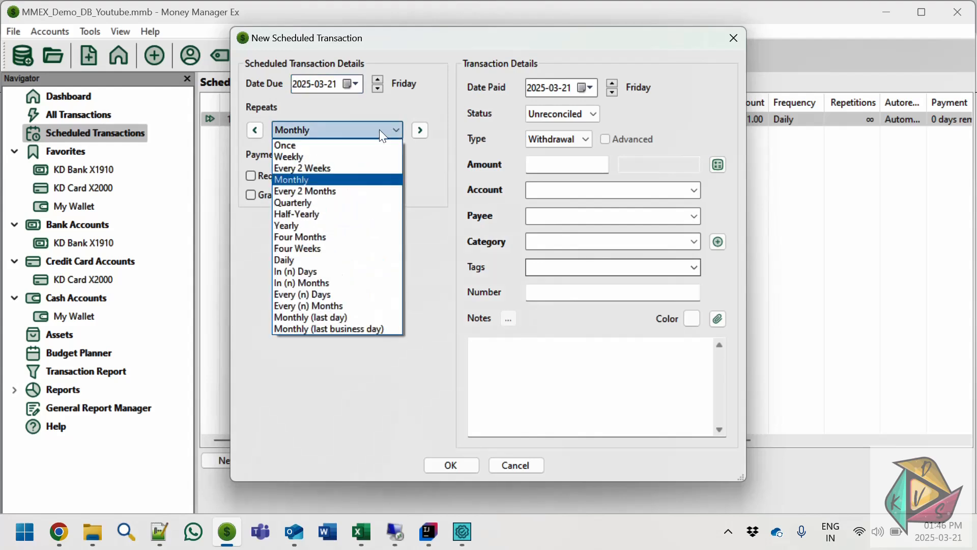
{"action": "left_click", "coordinate": [292, 262]}
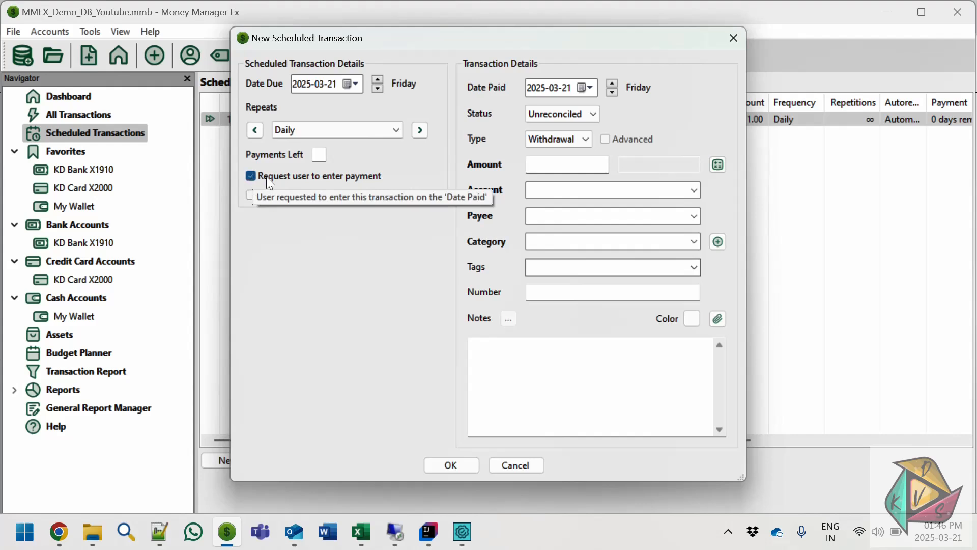
- Set the amount to 22, account My Wallet, payee Bakery Shop and category Food:Dining out, and save the scheduled transaction
{"action": "left_click", "coordinate": [579, 163]}
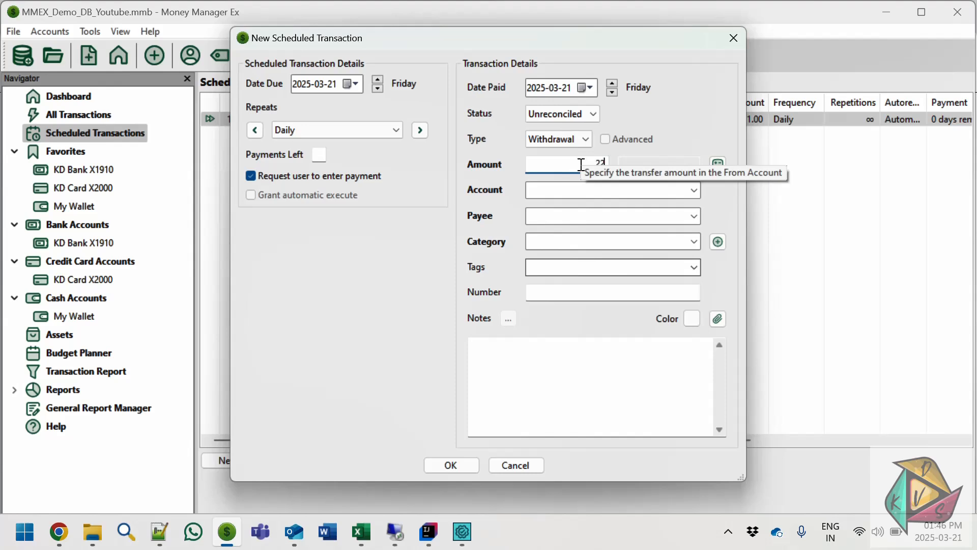
{"action": "left_click", "coordinate": [693, 191]}
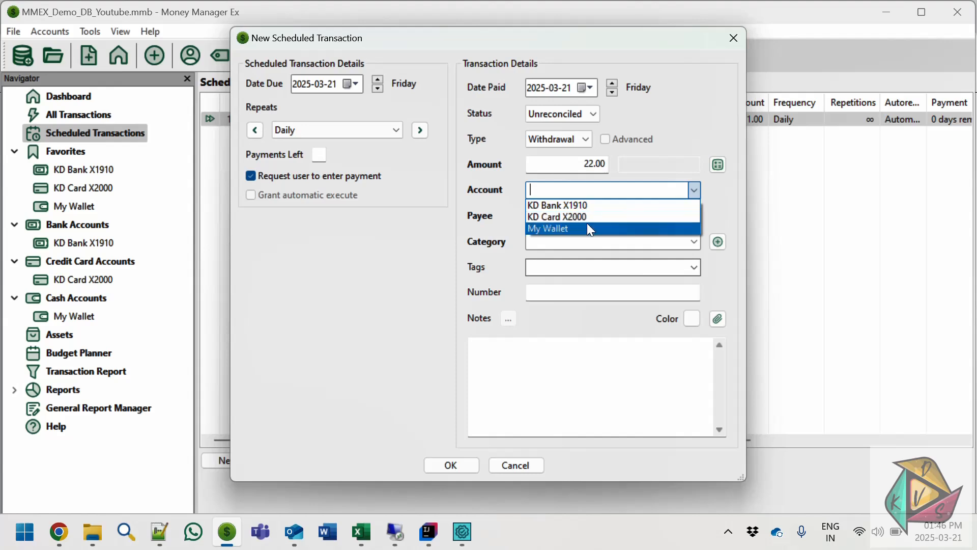
{"action": "left_click", "coordinate": [557, 230]}
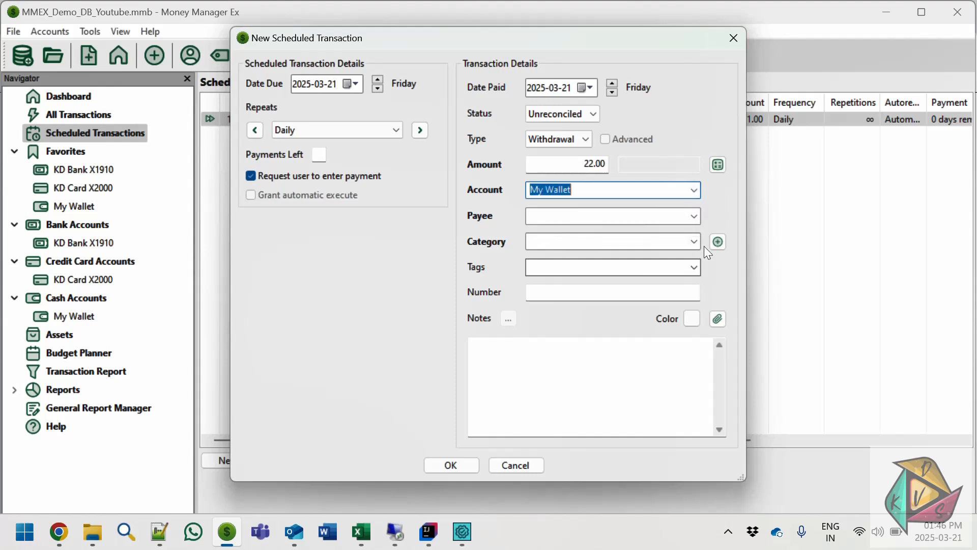
{"action": "left_click", "coordinate": [692, 216]}
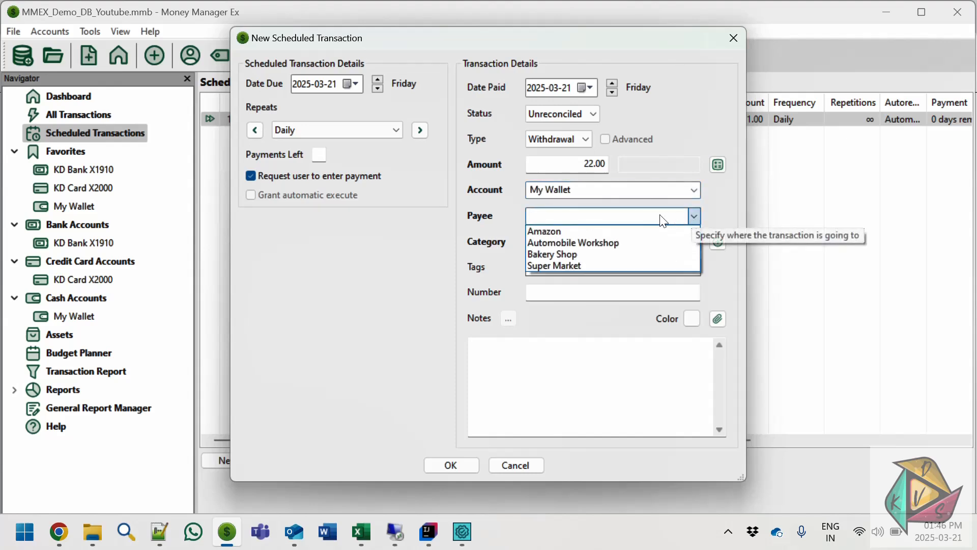
{"action": "left_click", "coordinate": [576, 252]}
{"action": "left_click", "coordinate": [693, 242]}
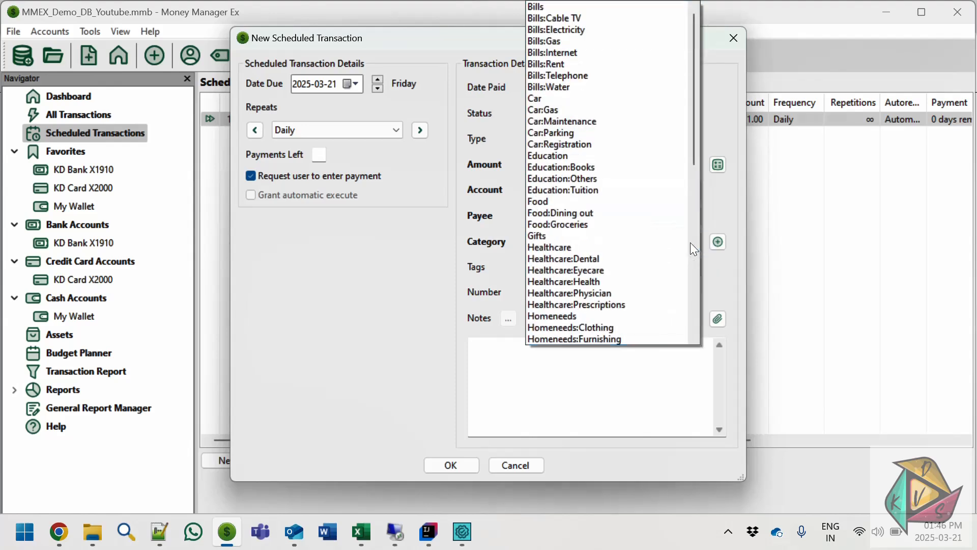
{"action": "left_click", "coordinate": [603, 219]}
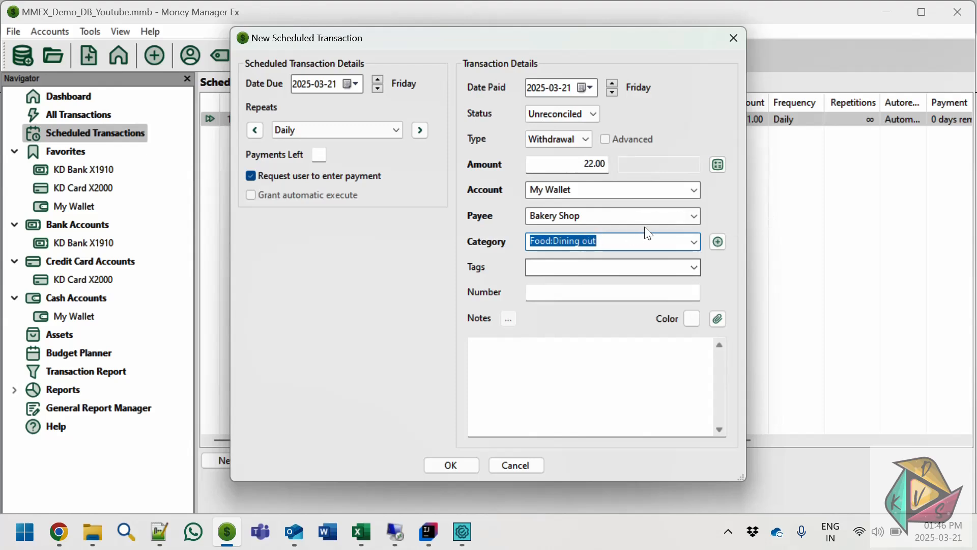
{"action": "left_click", "coordinate": [450, 465]}
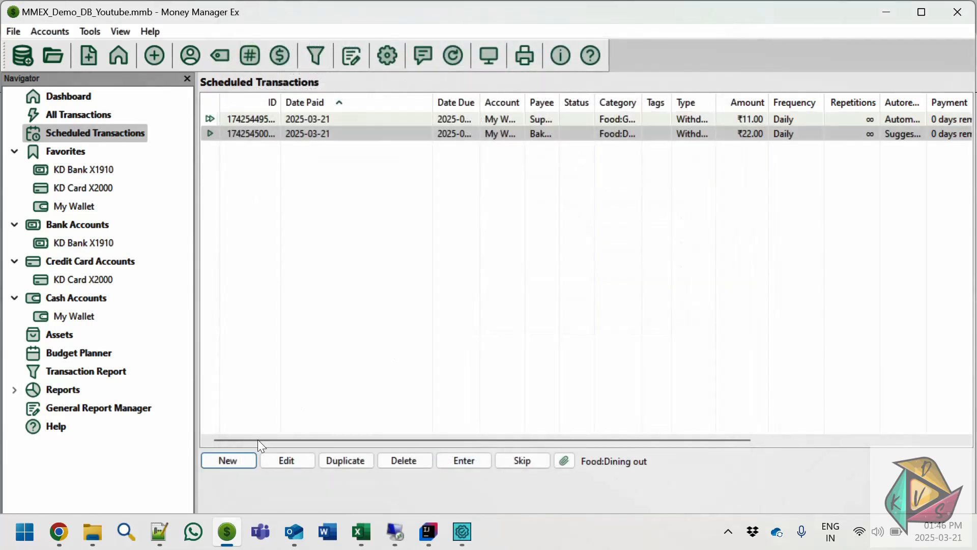
- Start a third scheduled transaction repeating Daily, with neither the user payment request nor automatic execution enabled
{"action": "left_click", "coordinate": [234, 465]}
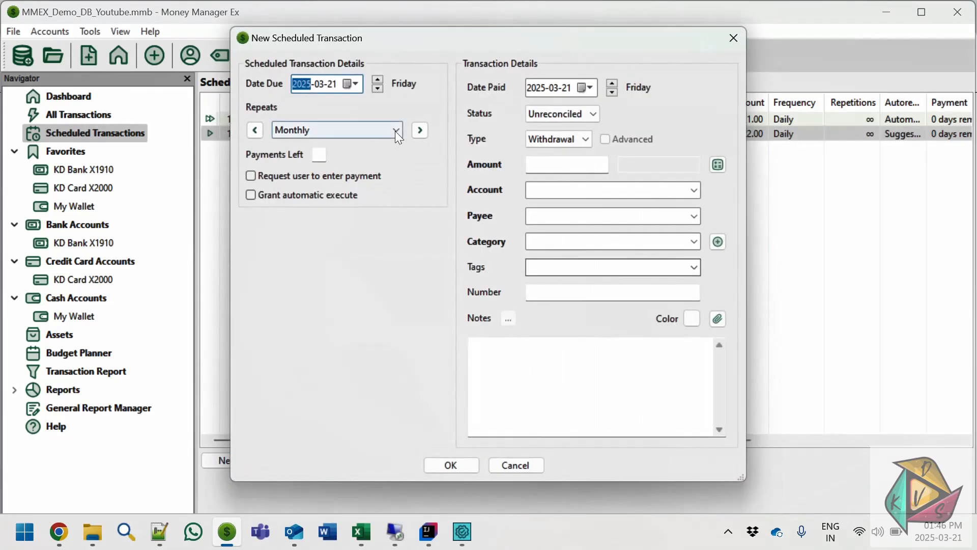
{"action": "left_click", "coordinate": [395, 130]}
{"action": "left_click", "coordinate": [293, 260]}
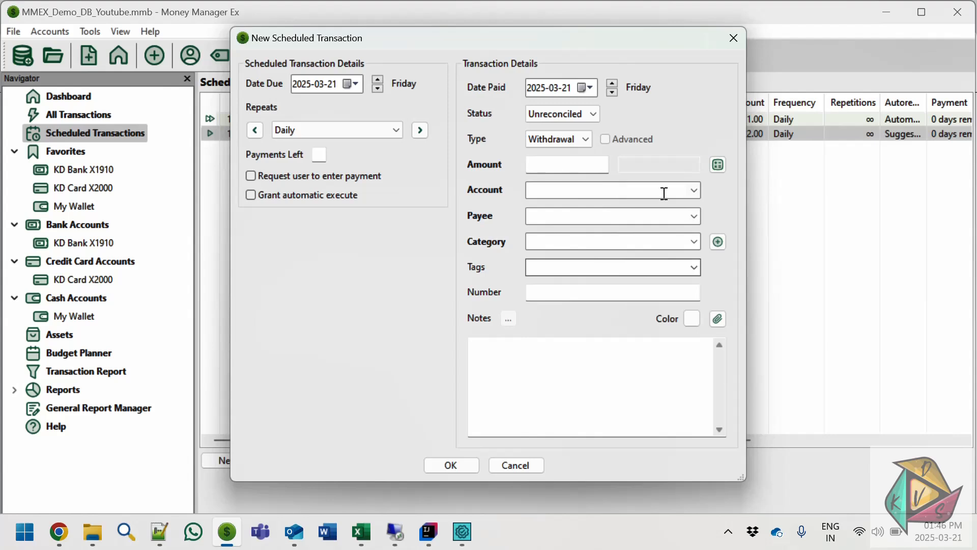
- Set the amount to 33, account My Wallet, payee Automobile Workshop and category Car:Maintenance, and save the scheduled transaction
{"action": "left_click", "coordinate": [601, 165]}
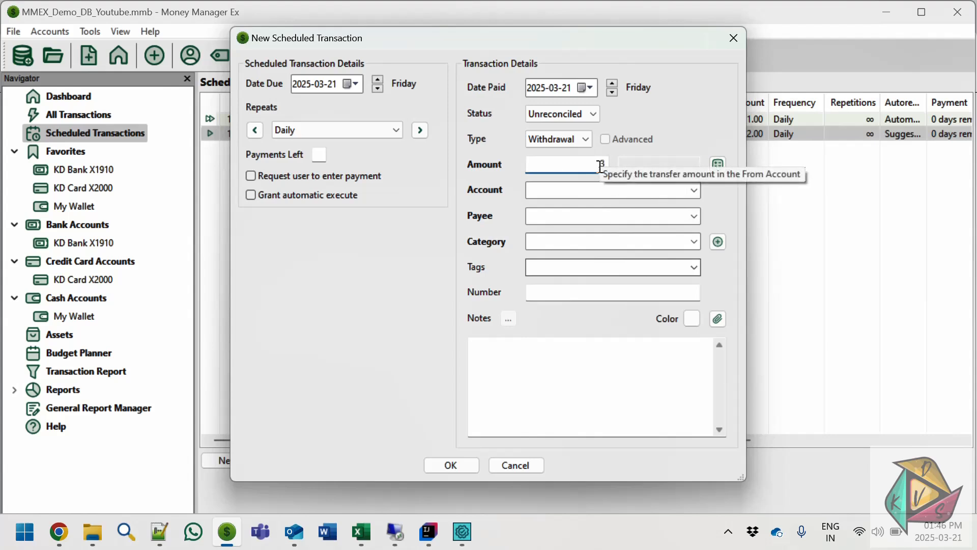
{"action": "left_click", "coordinate": [694, 190]}
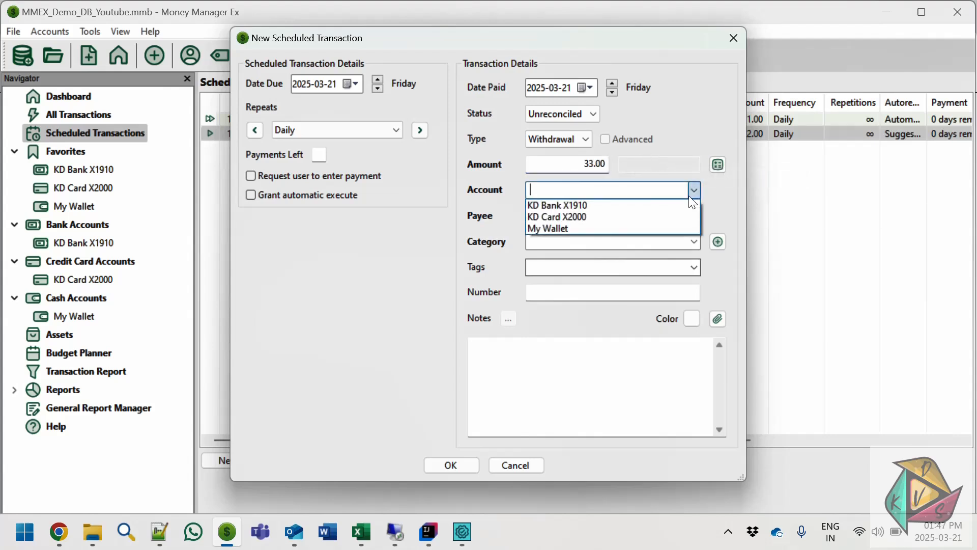
{"action": "left_click", "coordinate": [602, 226]}
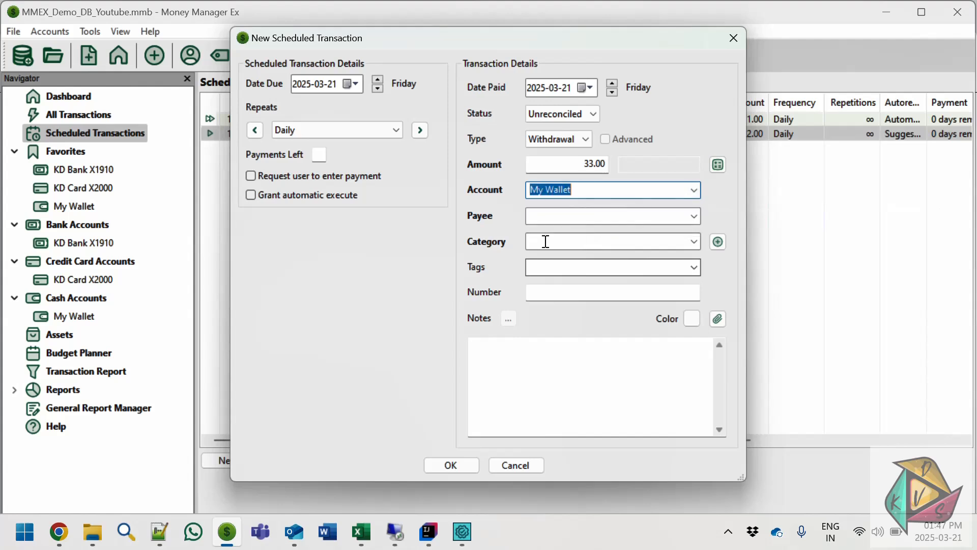
{"action": "left_click", "coordinate": [694, 216]}
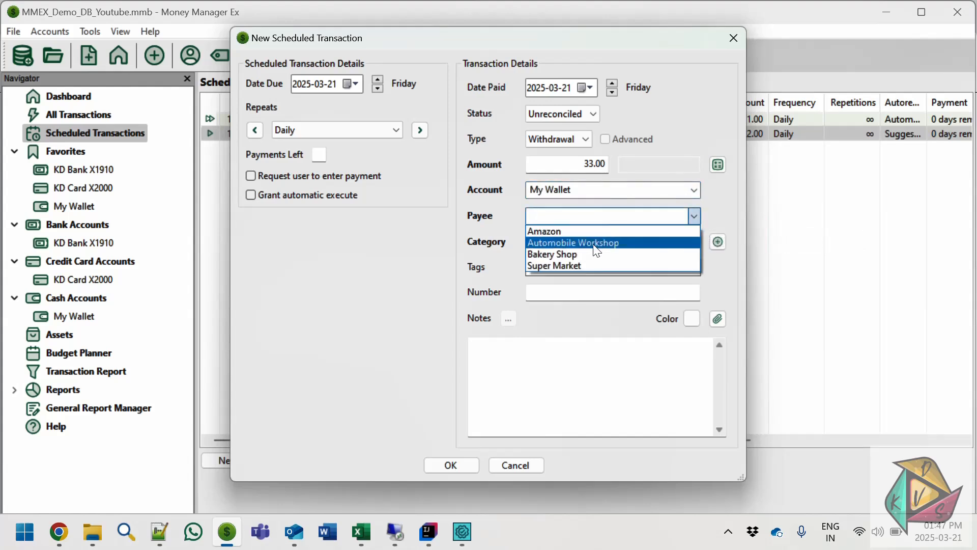
{"action": "left_click", "coordinate": [597, 248]}
{"action": "left_click", "coordinate": [696, 239]}
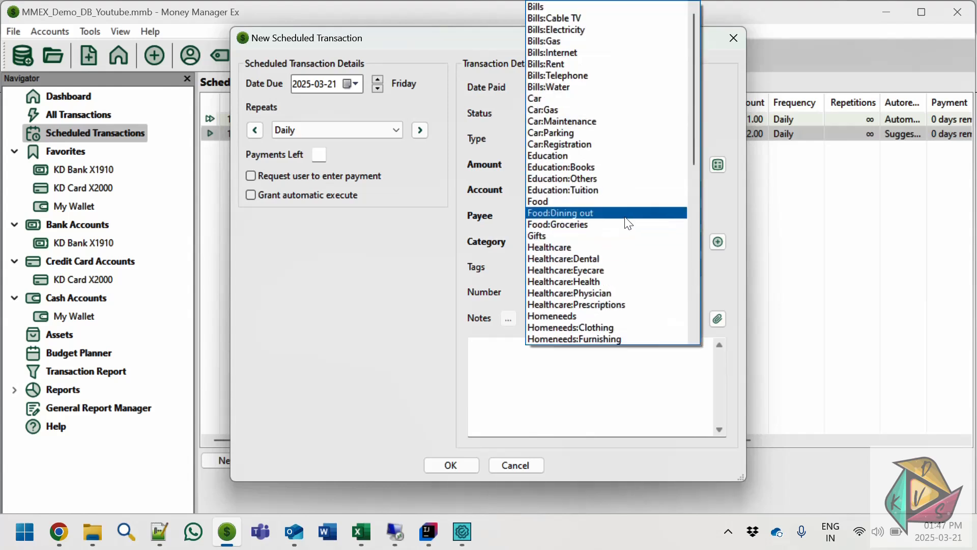
{"action": "left_click", "coordinate": [593, 126]}
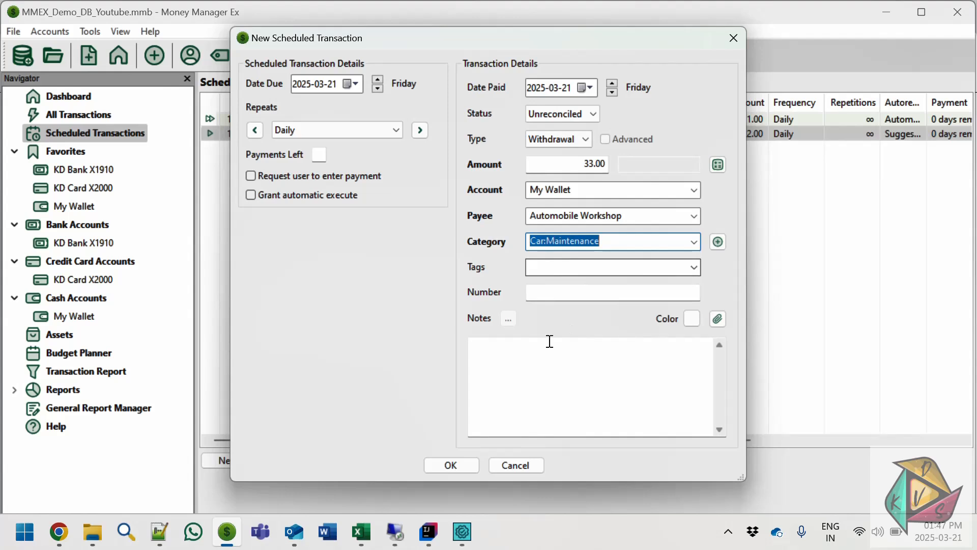
{"action": "left_click", "coordinate": [441, 467]}
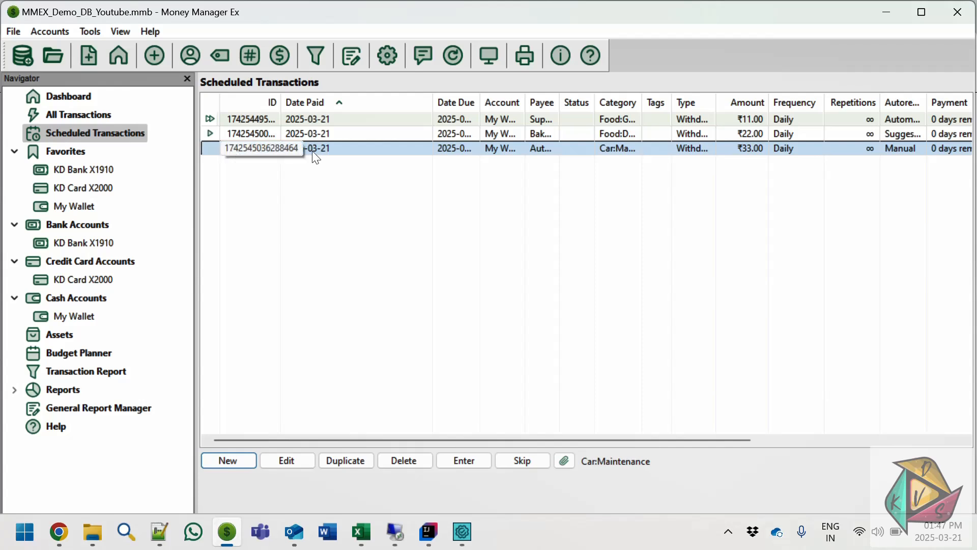
- Review the payment request and automatic execution options of the Automobile Workshop, Bakery Shop and Super Market scheduled transactions without changing them
{"action": "double_click", "coordinate": [330, 154]}
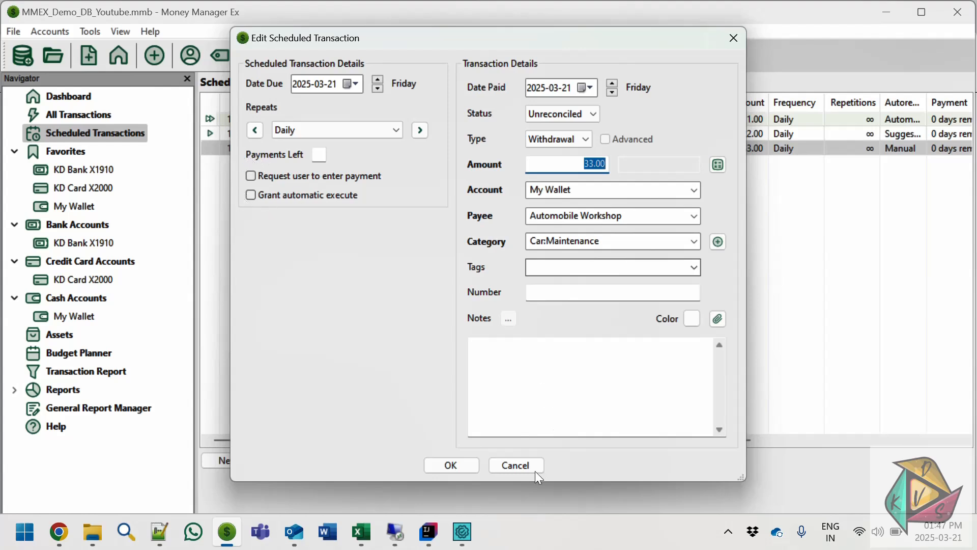
{"action": "left_click", "coordinate": [515, 466]}
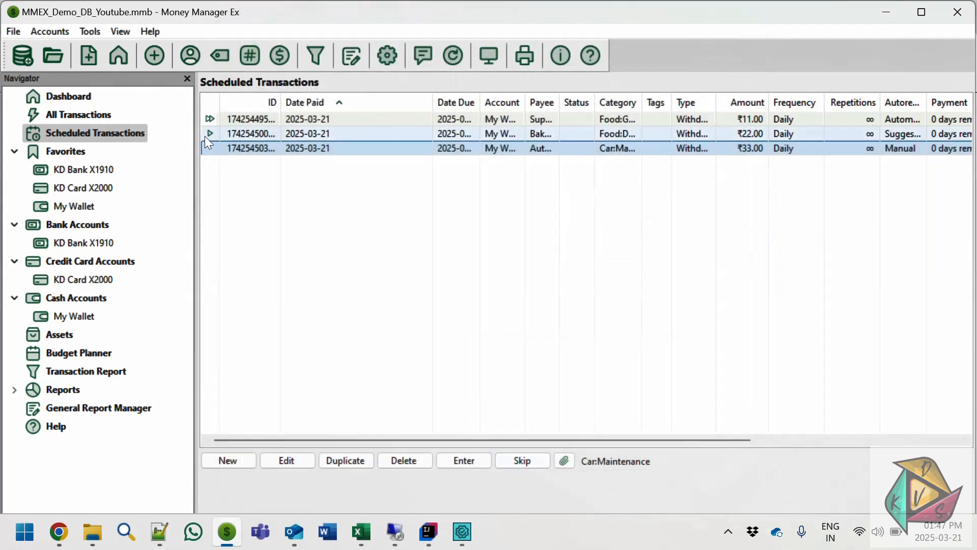
{"action": "double_click", "coordinate": [246, 134]}
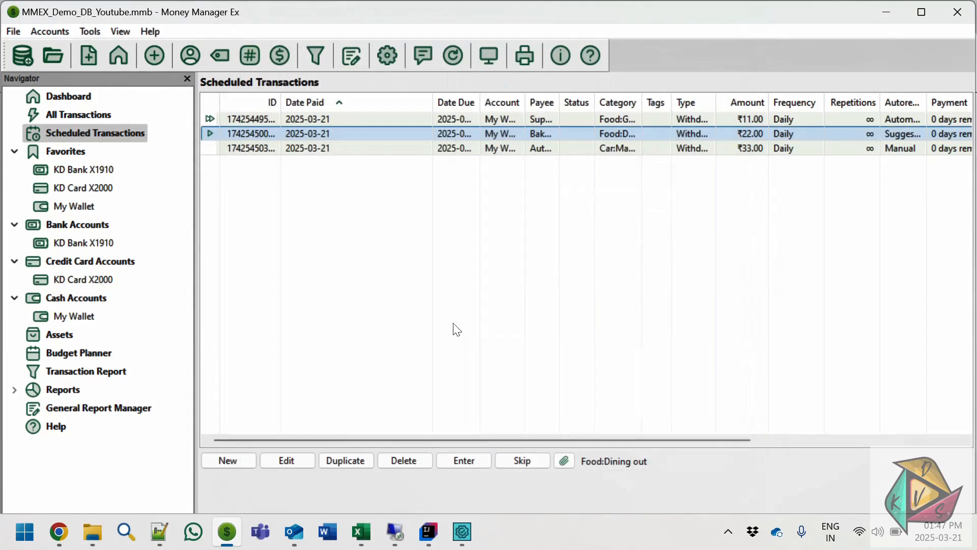
{"action": "left_click", "coordinate": [515, 465]}
{"action": "double_click", "coordinate": [247, 120]}
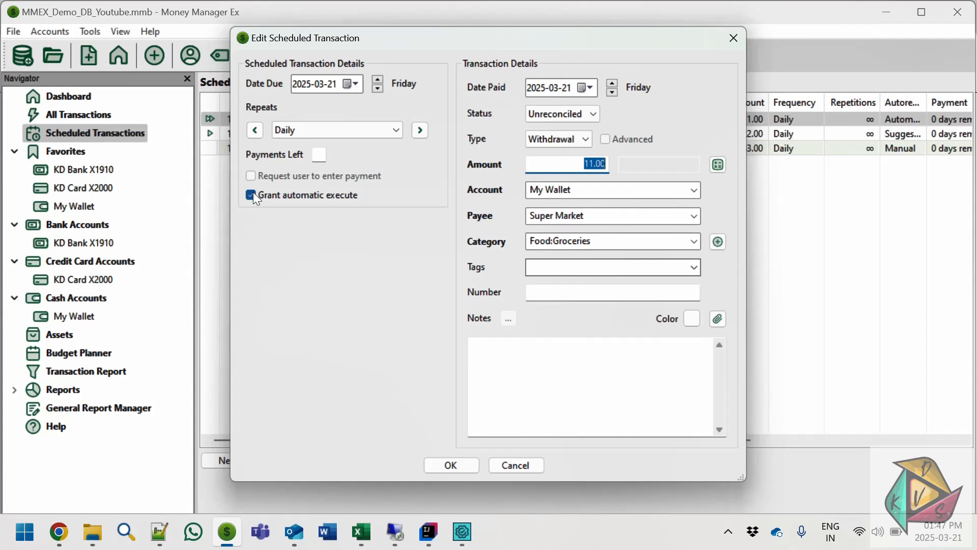
{"action": "left_click", "coordinate": [515, 465]}
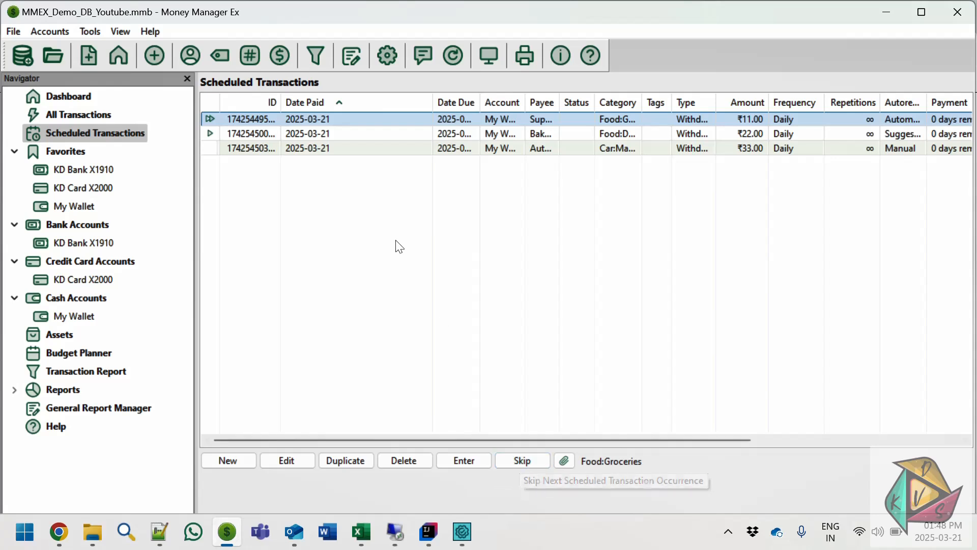
- Select the manual Automobile Workshop scheduled transaction and examine the actions available for entering or skipping its next occurrence
{"action": "left_click", "coordinate": [377, 219]}
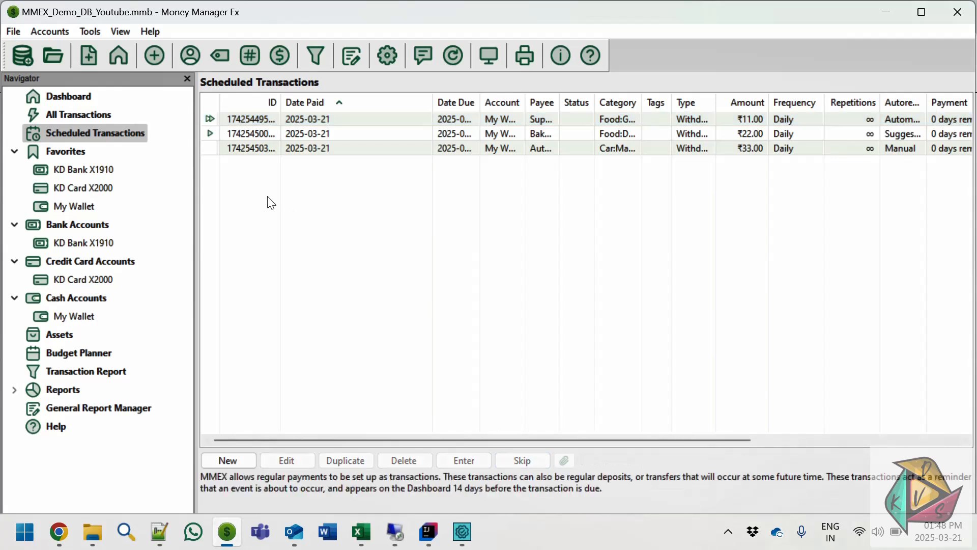
{"action": "left_click", "coordinate": [235, 148]}
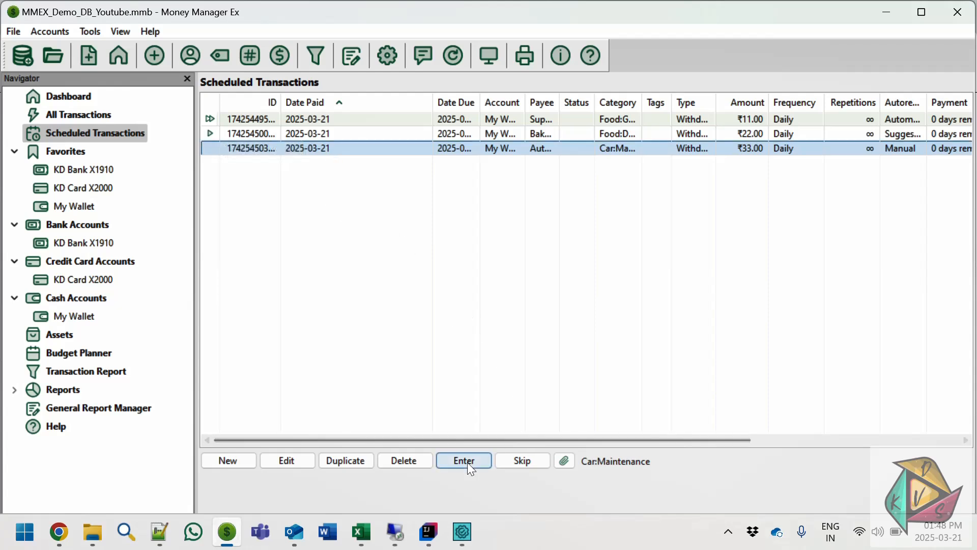
{"action": "left_click", "coordinate": [335, 152]}
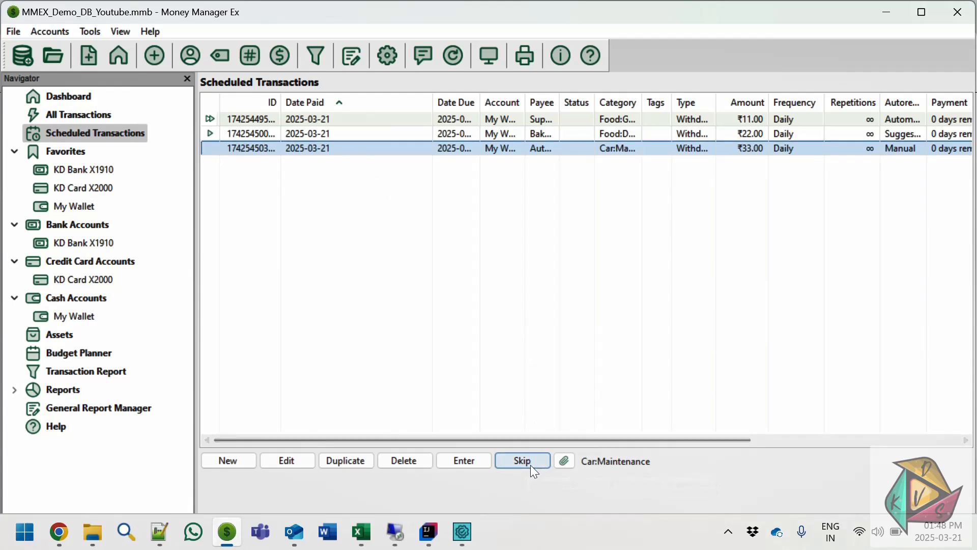
{"action": "left_click", "coordinate": [342, 150]}
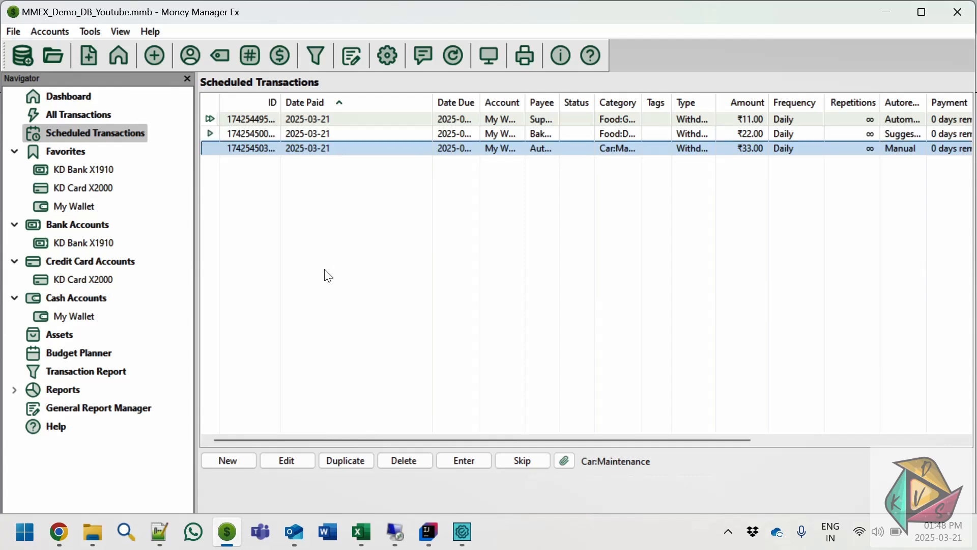
- Expand the Upcoming Transactions summary on the dashboard and check the existing transactions of the My Wallet account
{"action": "left_click", "coordinate": [75, 98]}
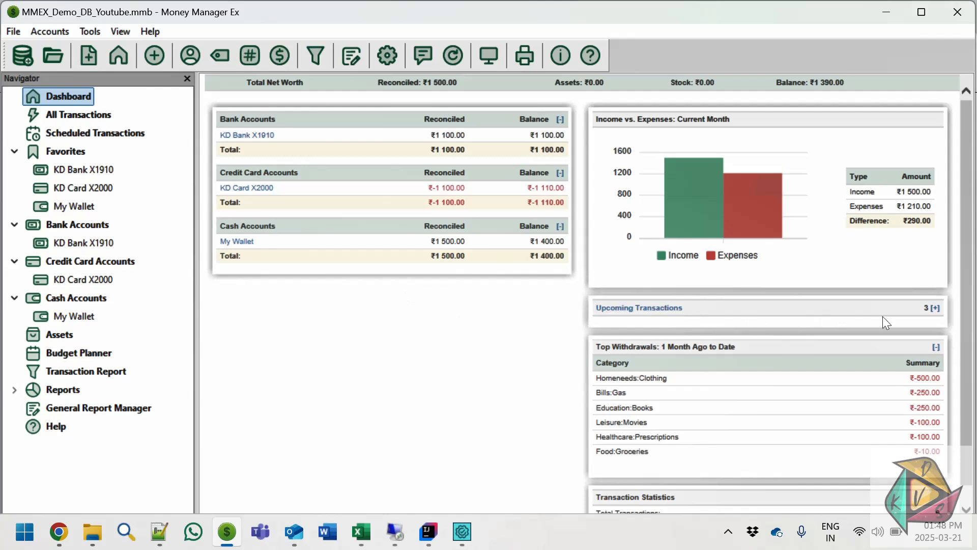
{"action": "left_click", "coordinate": [935, 308]}
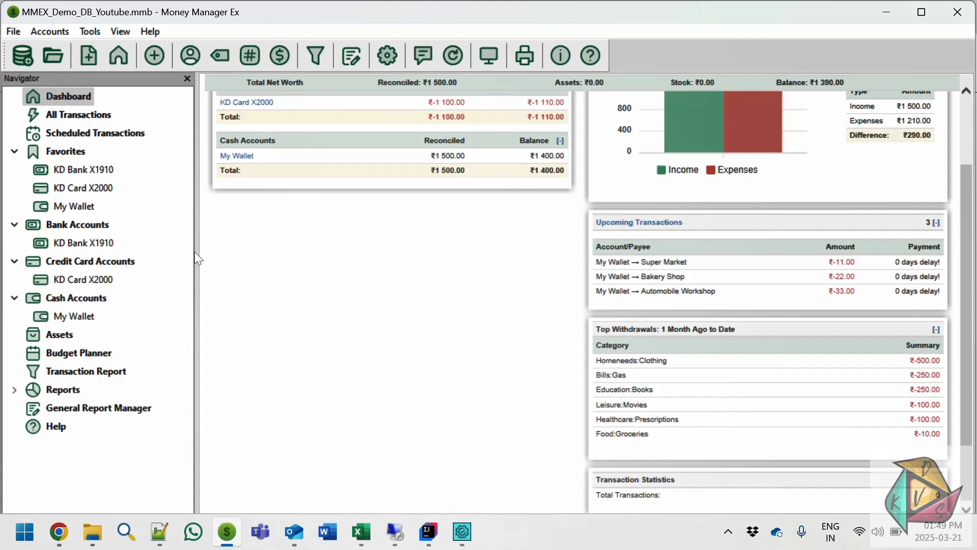
{"action": "left_click", "coordinate": [91, 209]}
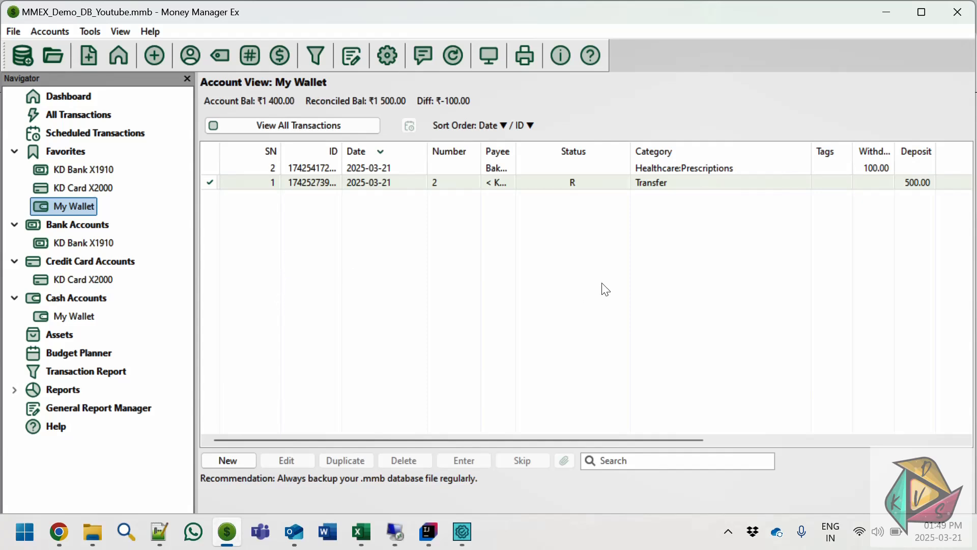
- Restart Money Manager Ex with the last opened database and accept the prompted Bakery Shop payment of 22.00
{"action": "left_click", "coordinate": [958, 20]}
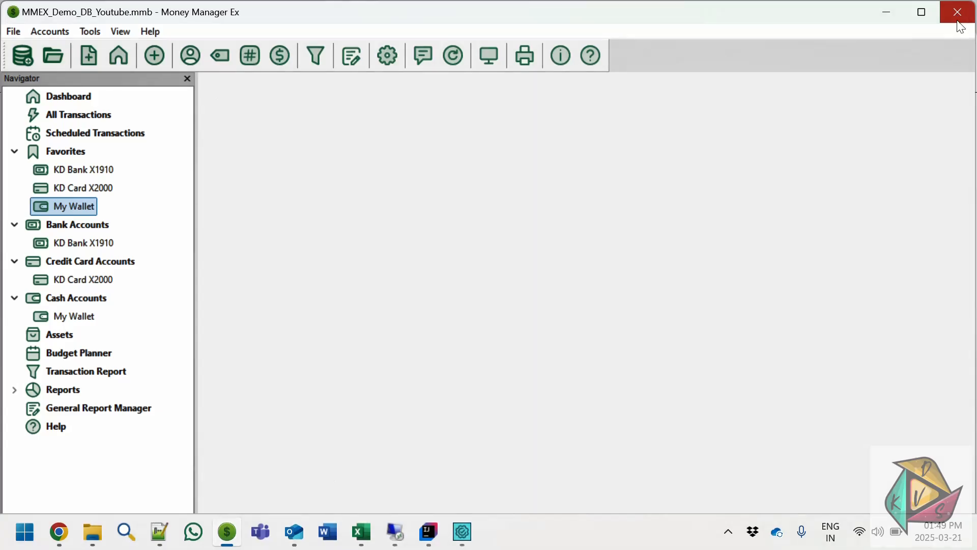
{"action": "left_click", "coordinate": [232, 535]}
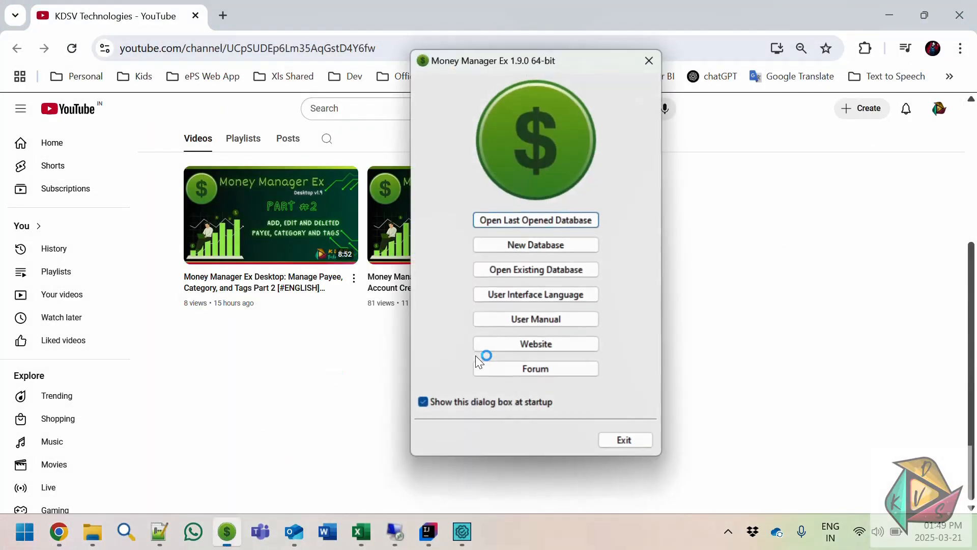
{"action": "left_click", "coordinate": [553, 223]}
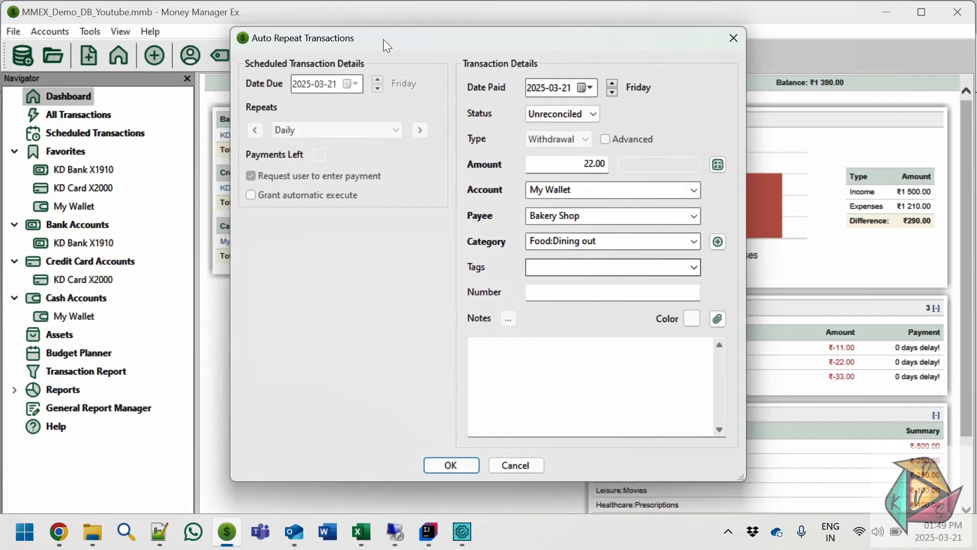
{"action": "left_click_drag", "start_coordinate": [383, 38], "coordinate": [395, 56]}
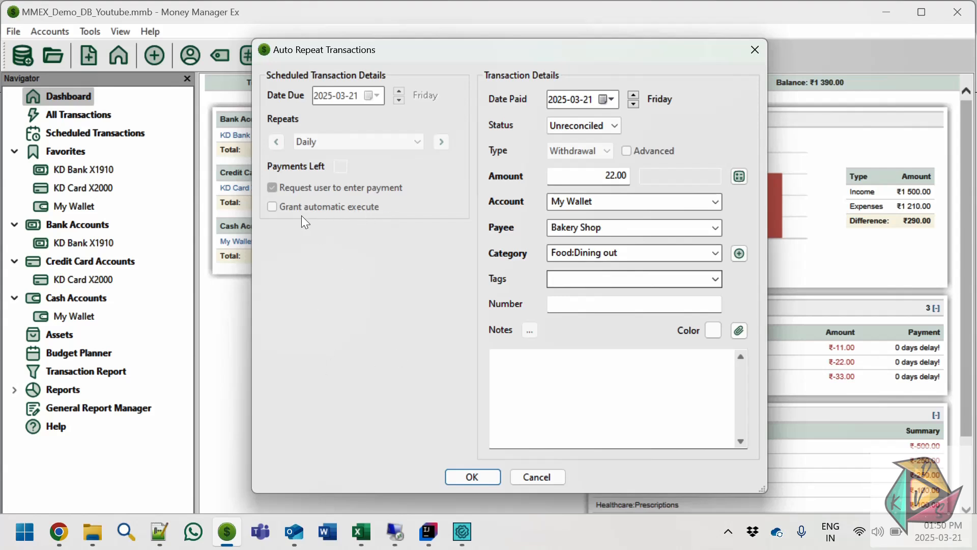
{"action": "left_click", "coordinate": [466, 477]}
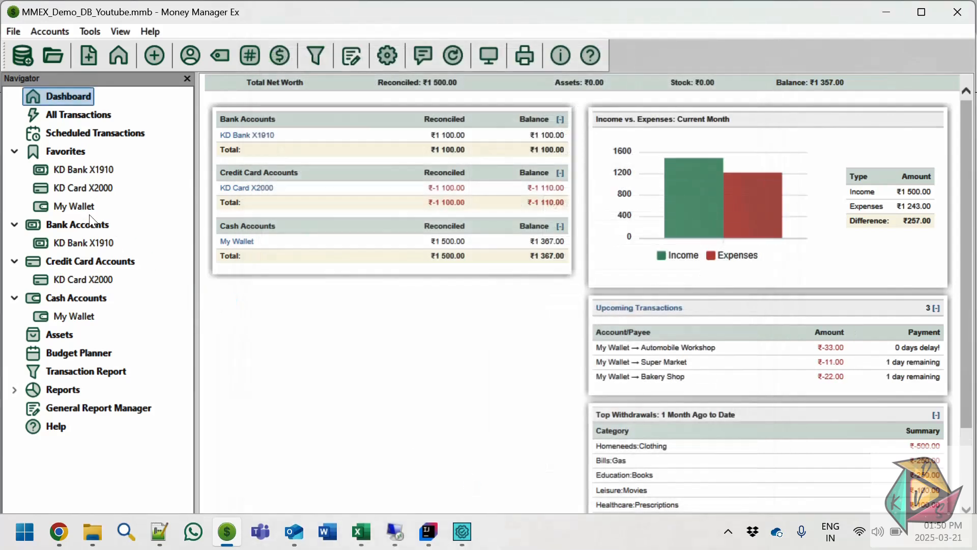
- Compare the My Wallet transactions with the scheduled transactions list and the dashboard's upcoming transactions
{"action": "left_click", "coordinate": [71, 206]}
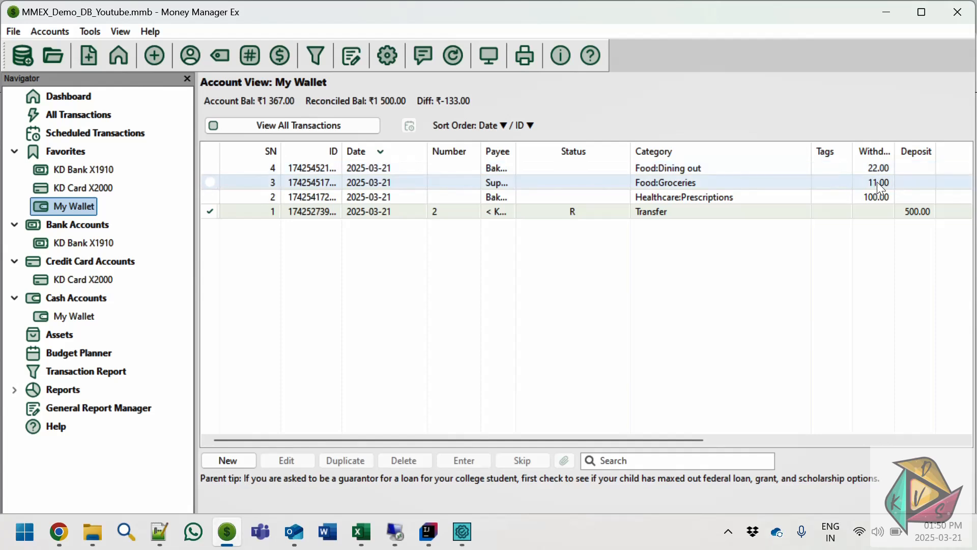
{"action": "left_click", "coordinate": [116, 137]}
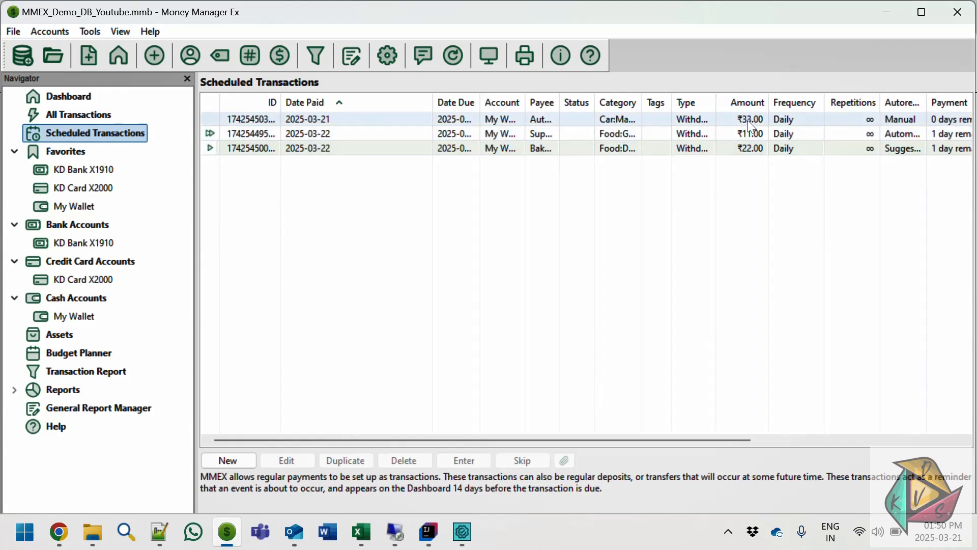
{"action": "left_click", "coordinate": [71, 208]}
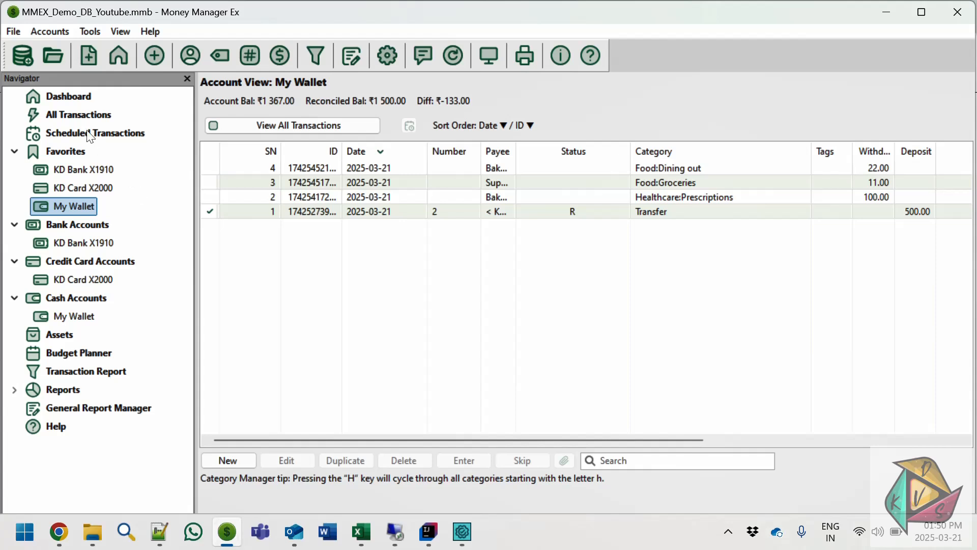
{"action": "left_click", "coordinate": [72, 97]}
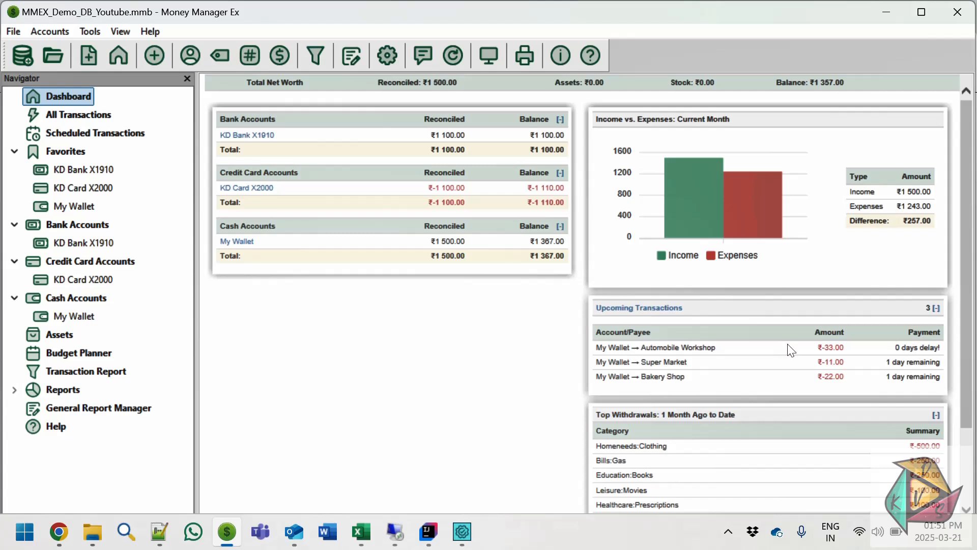
{"action": "left_click", "coordinate": [107, 135]}
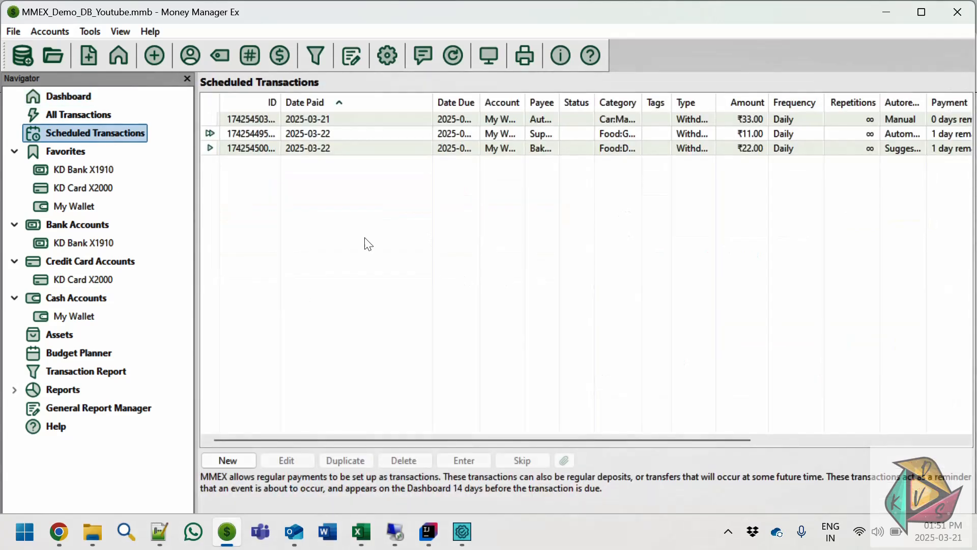
{"action": "left_click", "coordinate": [71, 98]}
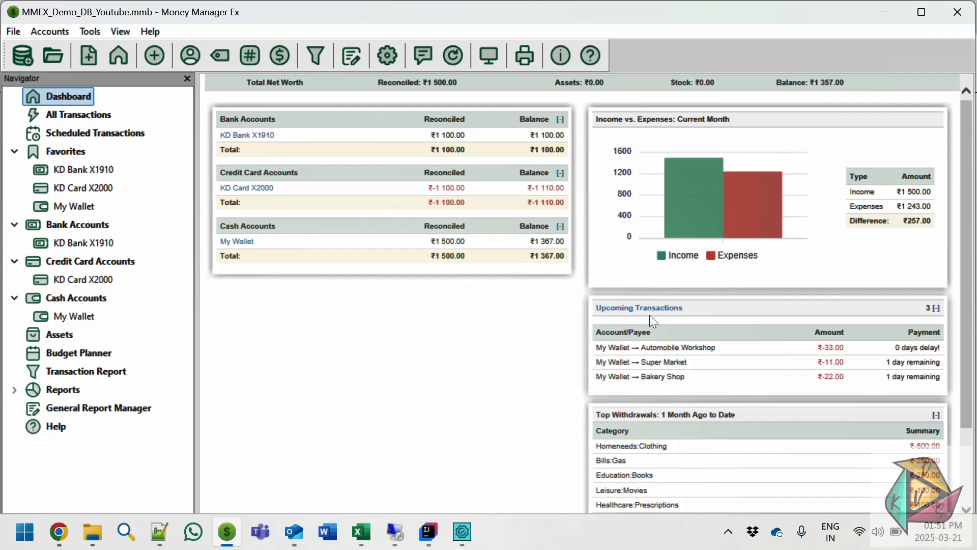
- From the dashboard's upcoming transactions, go to the scheduled list and manually enter the Automobile Workshop payment of 33.00
{"action": "left_click", "coordinate": [624, 308]}
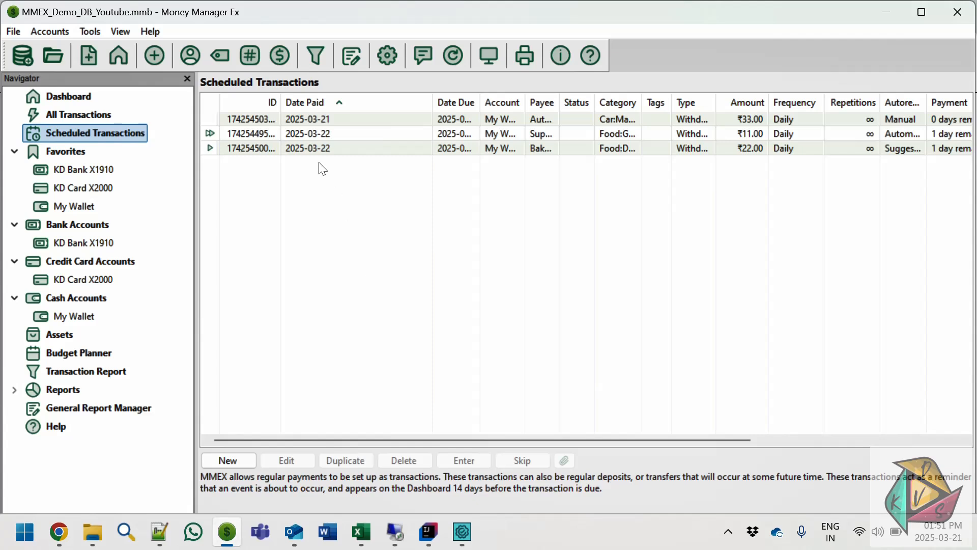
{"action": "left_click", "coordinate": [338, 117]}
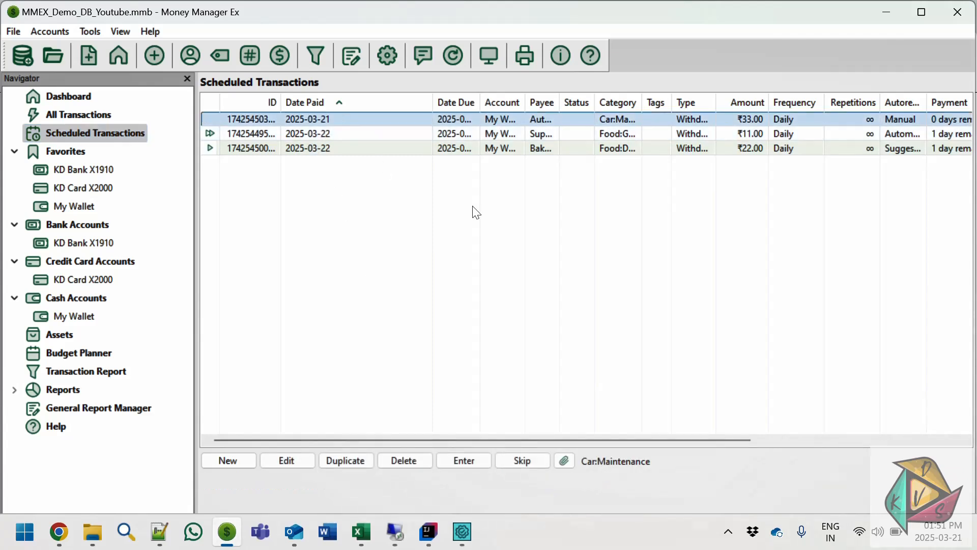
{"action": "left_click", "coordinate": [465, 463]}
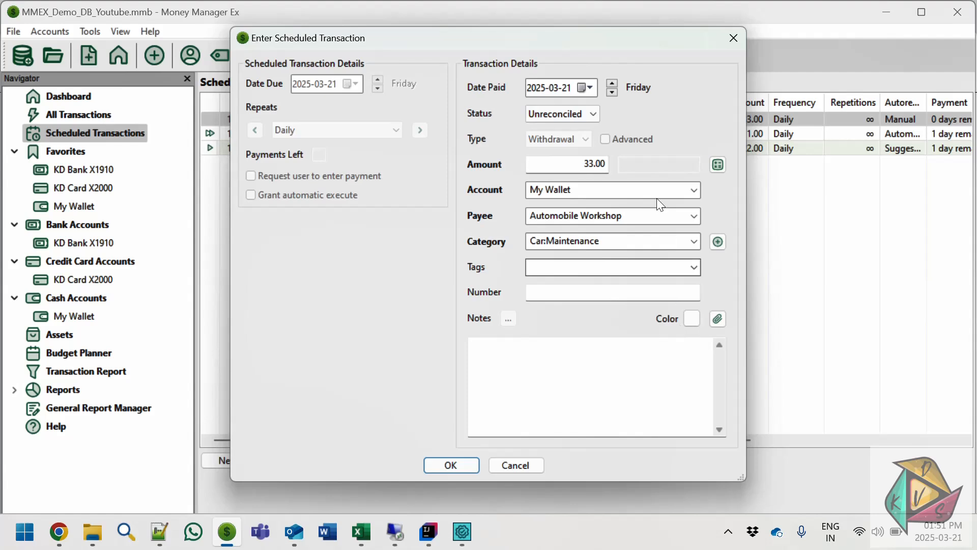
{"action": "left_click", "coordinate": [531, 265]}
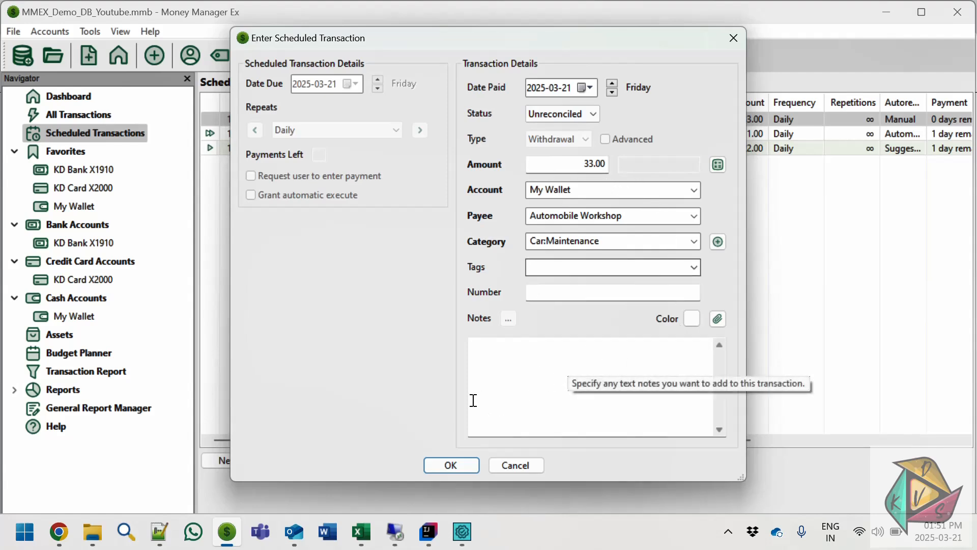
{"action": "left_click", "coordinate": [452, 465]}
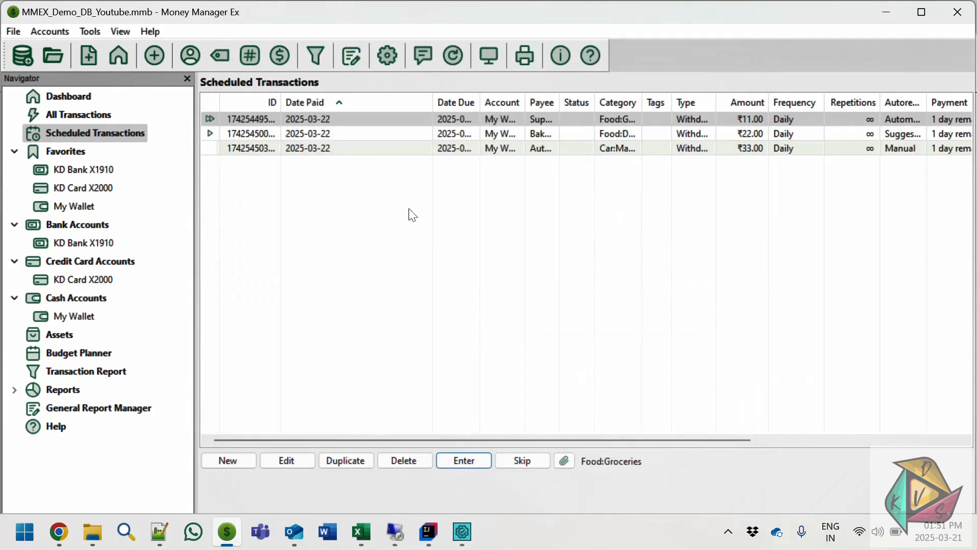
{"action": "left_click", "coordinate": [333, 150]}
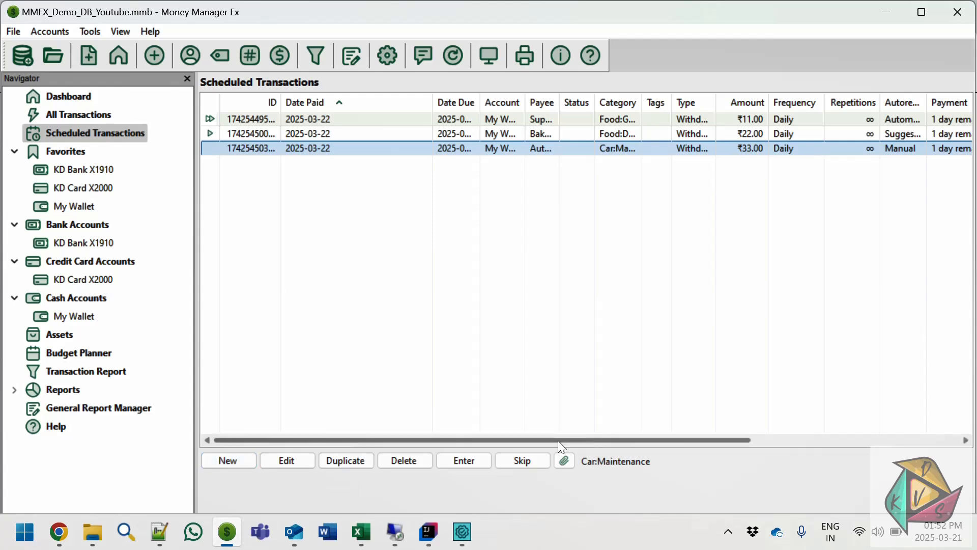
- Start a new scheduled withdrawal that repeats daily, with an amount of 5.00
{"action": "left_click", "coordinate": [242, 462]}
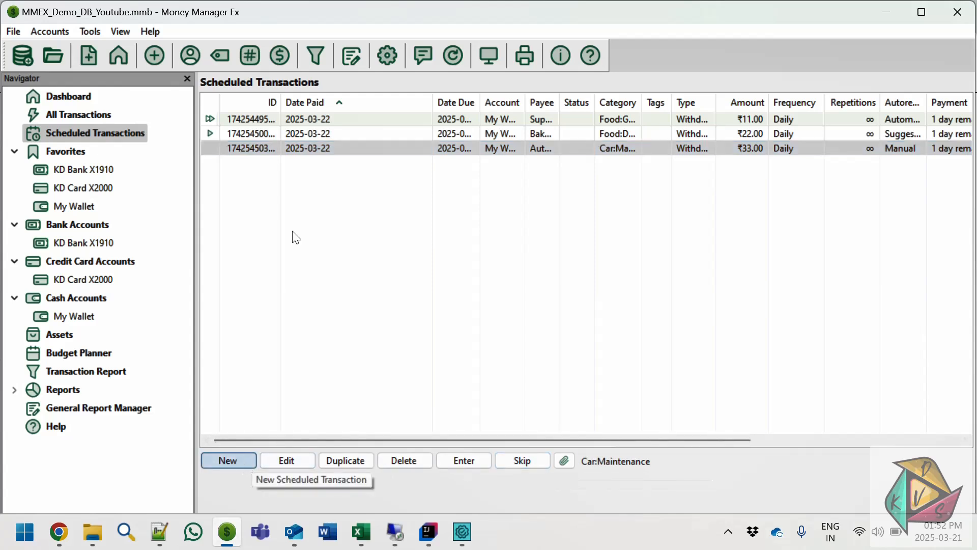
{"action": "left_click", "coordinate": [394, 131]}
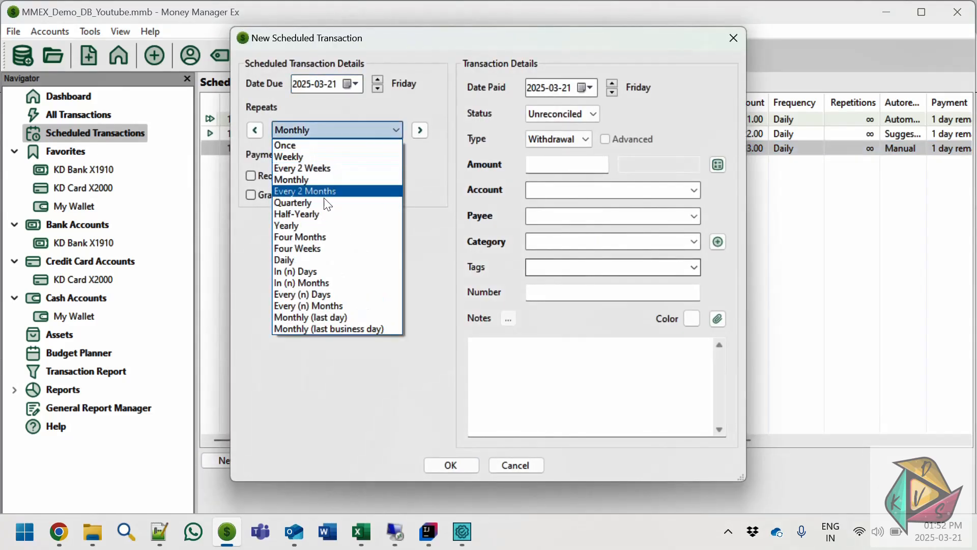
{"action": "left_click", "coordinate": [288, 257]}
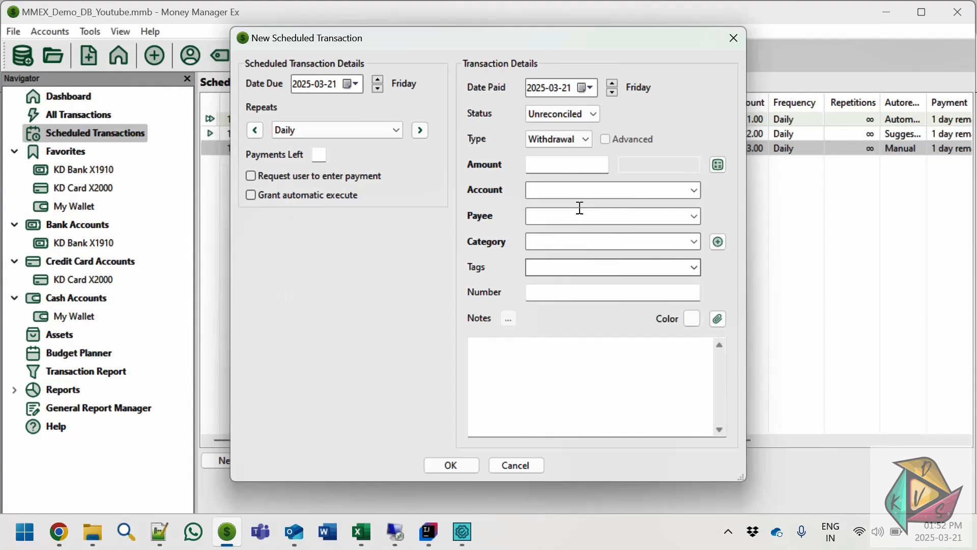
{"action": "left_click", "coordinate": [584, 166]}
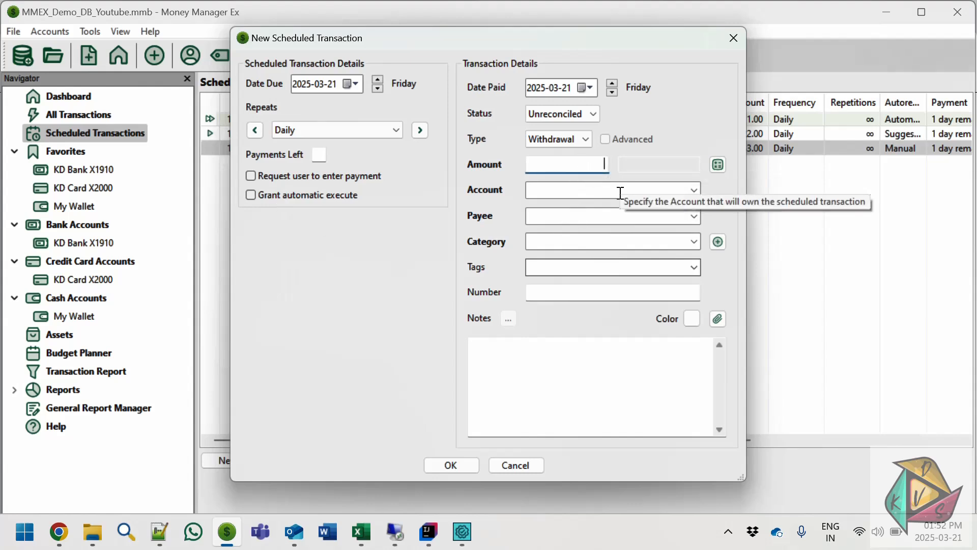
{"action": "type", "text": "5"}
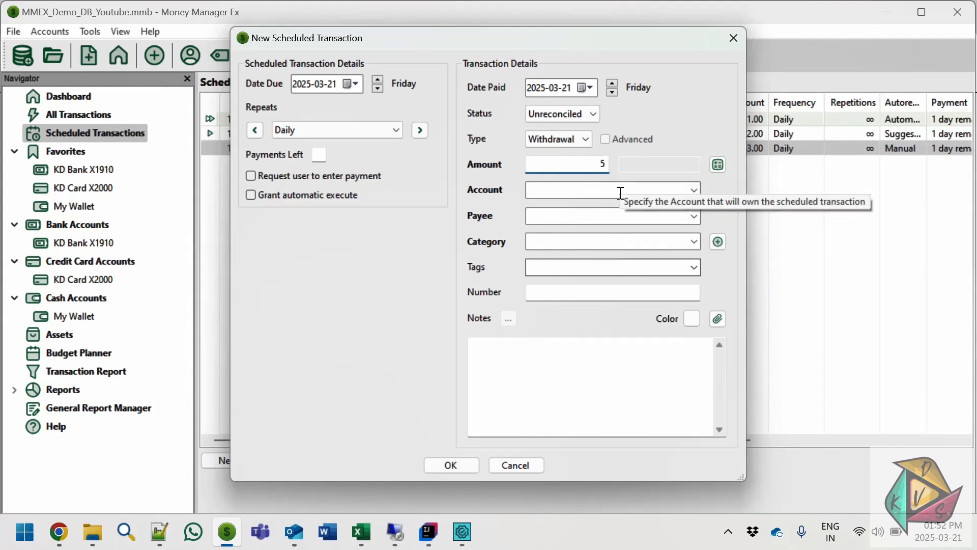
- Assign the My Wallet account, Super Market payee and Healthcare category to the scheduled withdrawal, and save it
{"action": "left_click", "coordinate": [694, 190]}
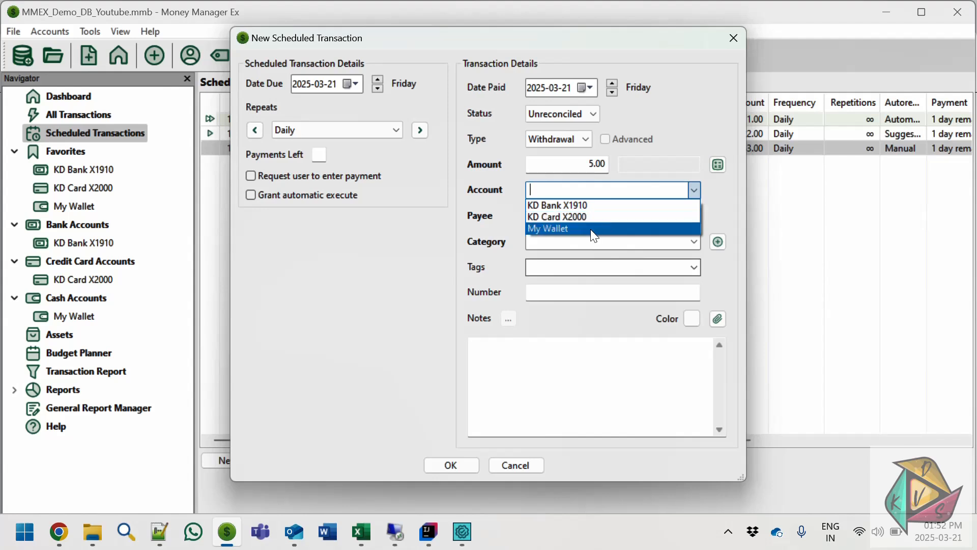
{"action": "left_click", "coordinate": [593, 229]}
{"action": "left_click", "coordinate": [686, 218]}
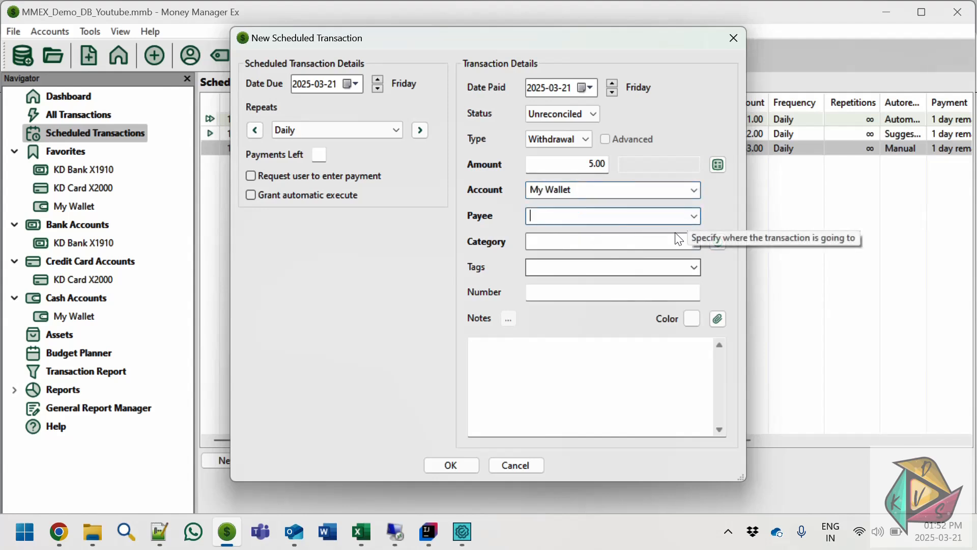
{"action": "left_click", "coordinate": [692, 219]}
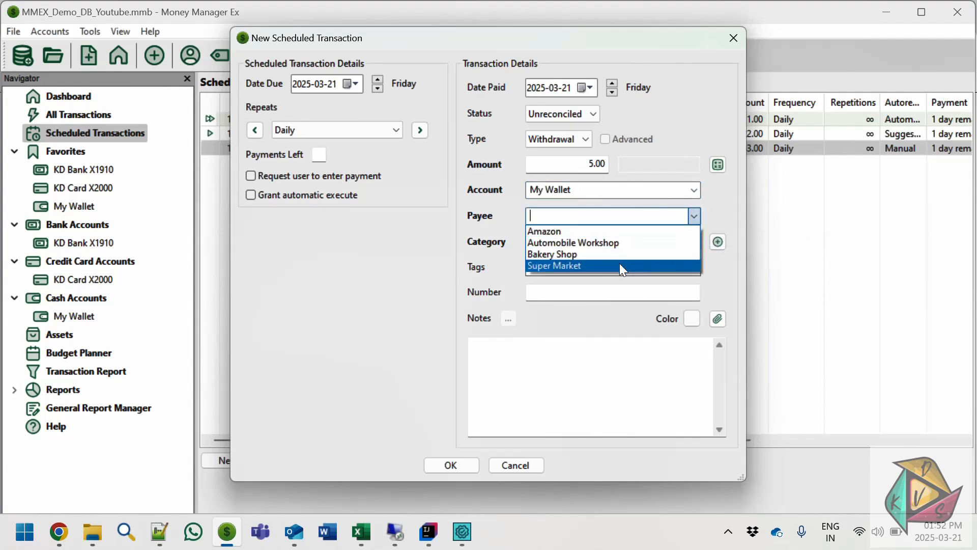
{"action": "left_click", "coordinate": [619, 265]}
{"action": "left_click", "coordinate": [694, 242]}
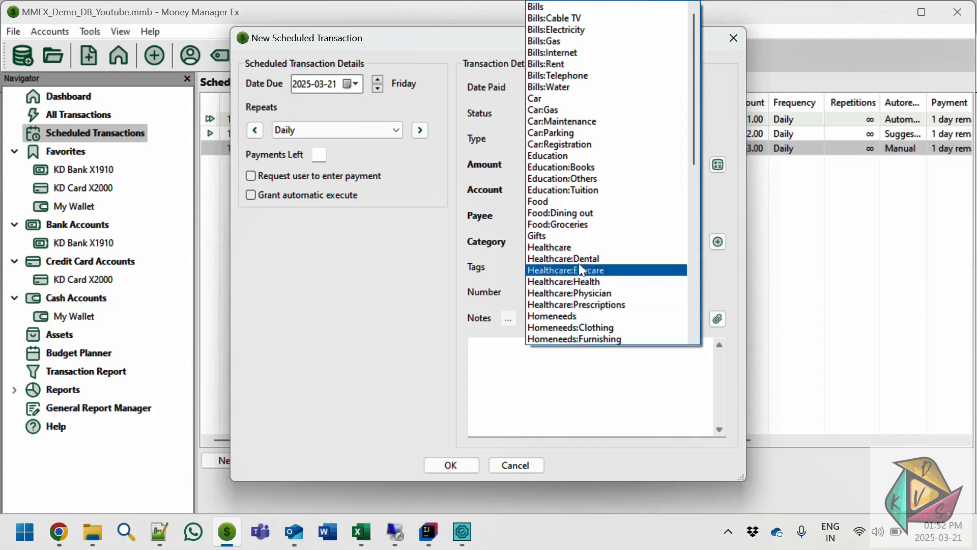
{"action": "left_click", "coordinate": [572, 248]}
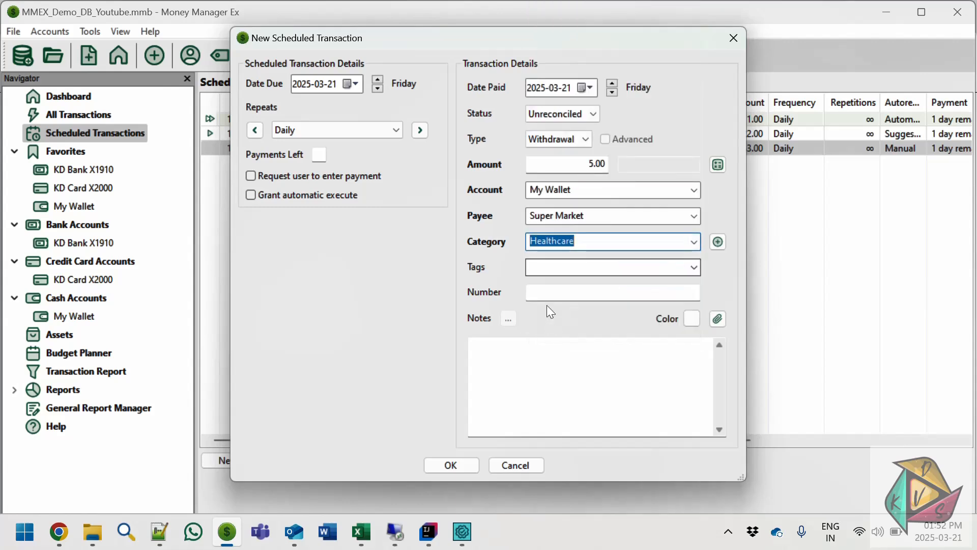
{"action": "left_click", "coordinate": [451, 468]}
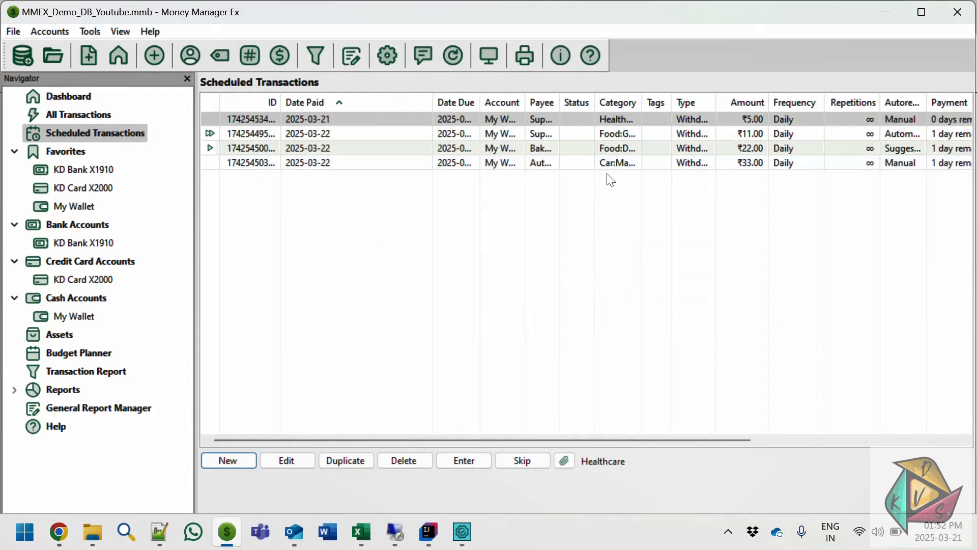
- Skip the next occurrence of the Healthcare scheduled transaction and check the dashboard's upcoming transactions
{"action": "left_click", "coordinate": [523, 463]}
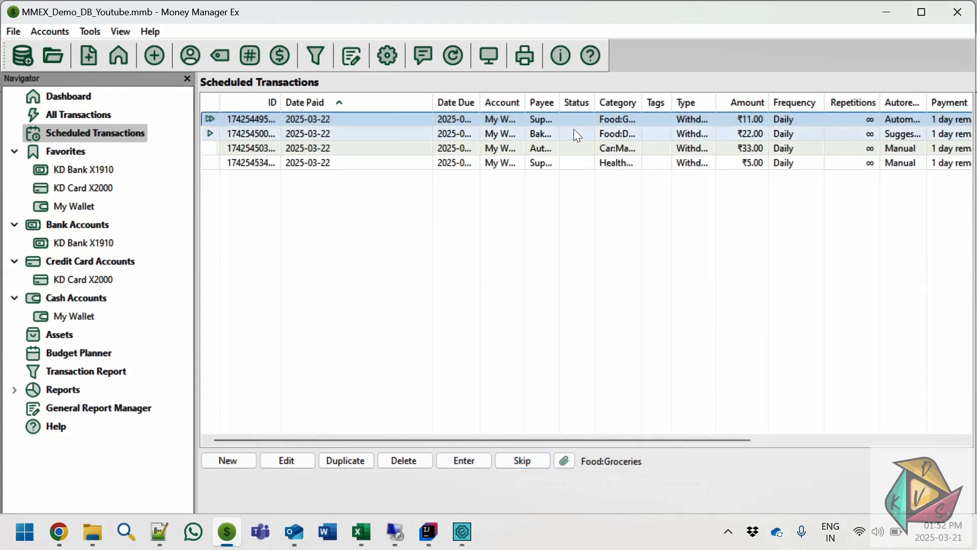
{"action": "left_click", "coordinate": [79, 100]}
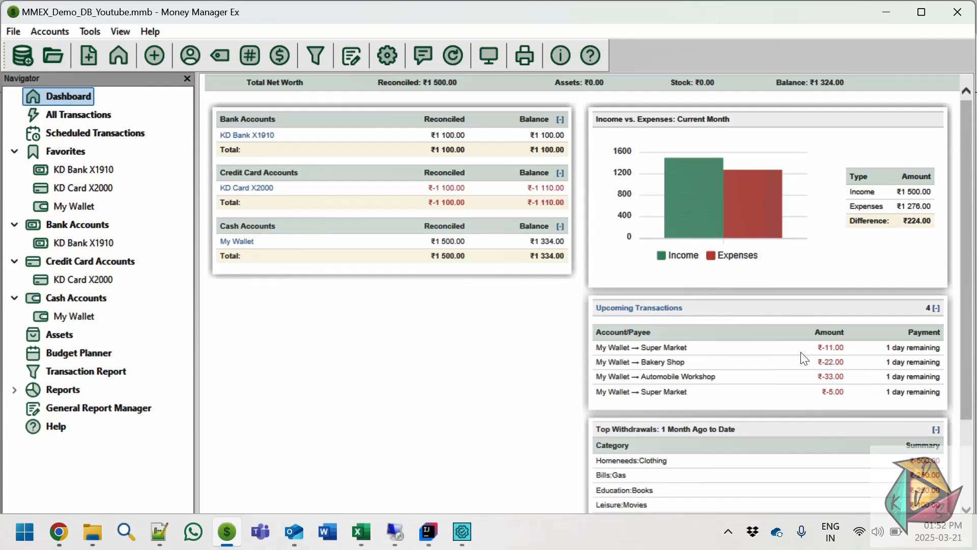
- Go back to the scheduled transactions list and review the actions available for the 11.00 Super Market transaction
{"action": "left_click", "coordinate": [77, 134]}
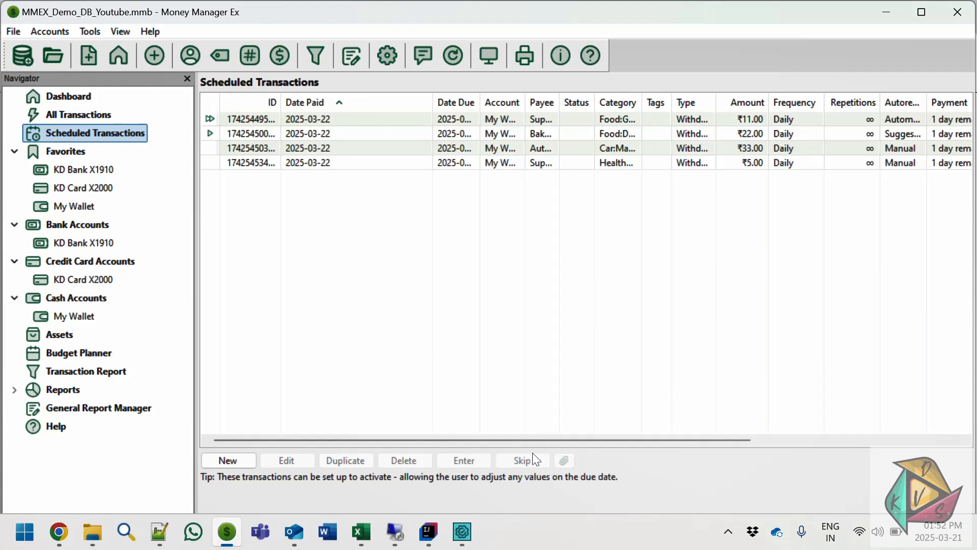
{"action": "left_click", "coordinate": [320, 120]}
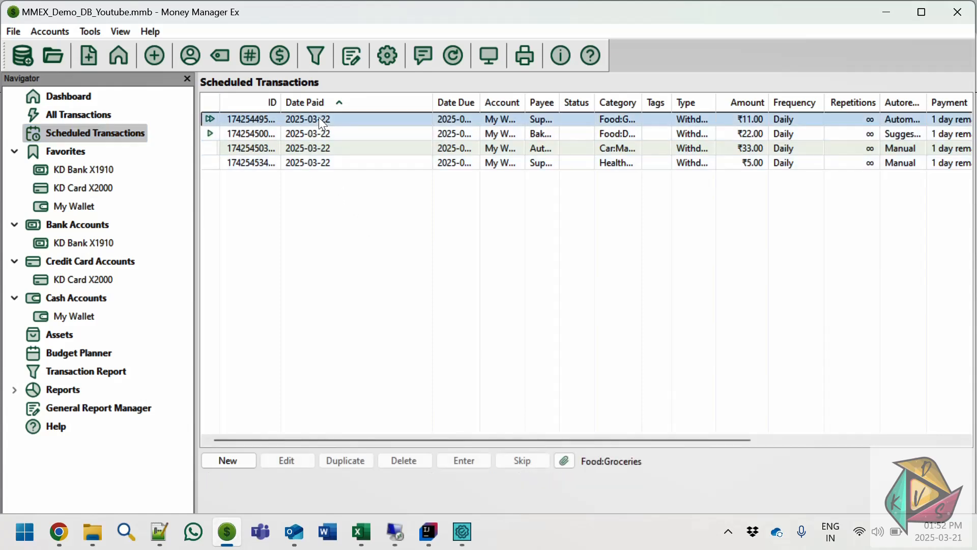
{"action": "right_click", "coordinate": [321, 121]}
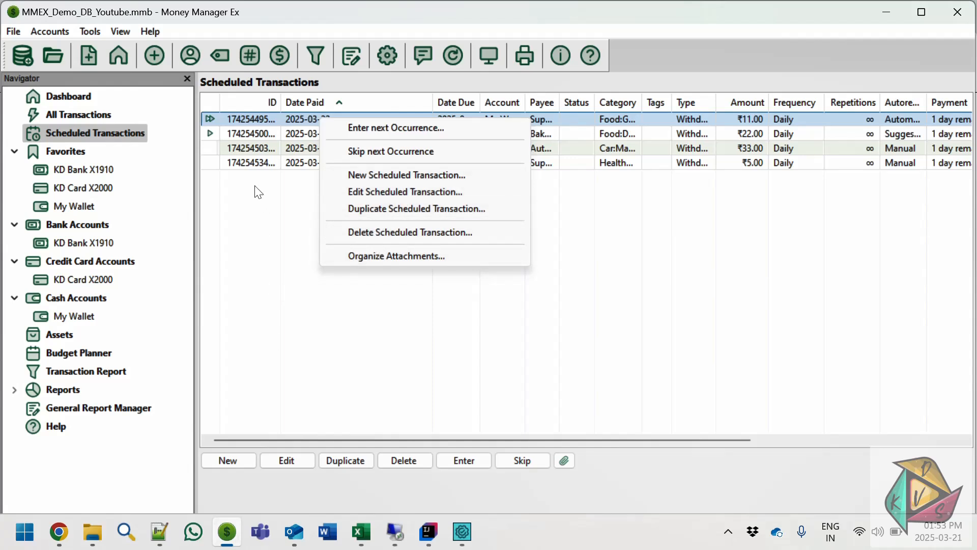
- Delete the 5.00 Super Market scheduled transaction in the Healthcare category
{"action": "left_click", "coordinate": [252, 165]}
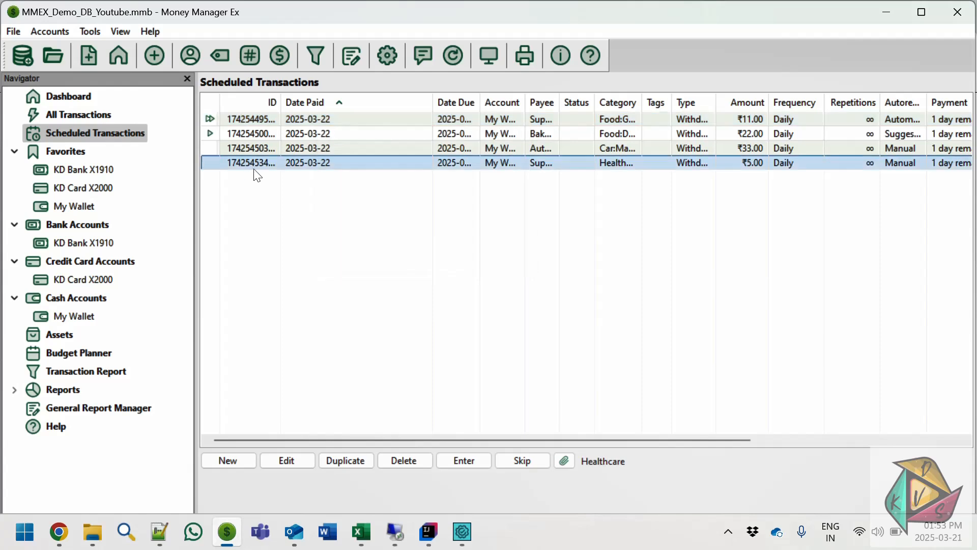
{"action": "right_click", "coordinate": [252, 162]}
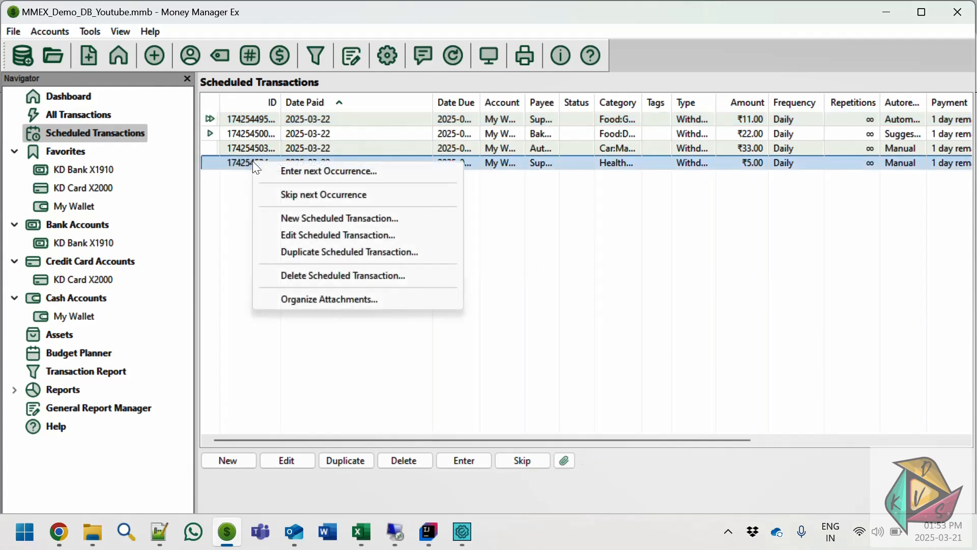
{"action": "left_click", "coordinate": [323, 275]}
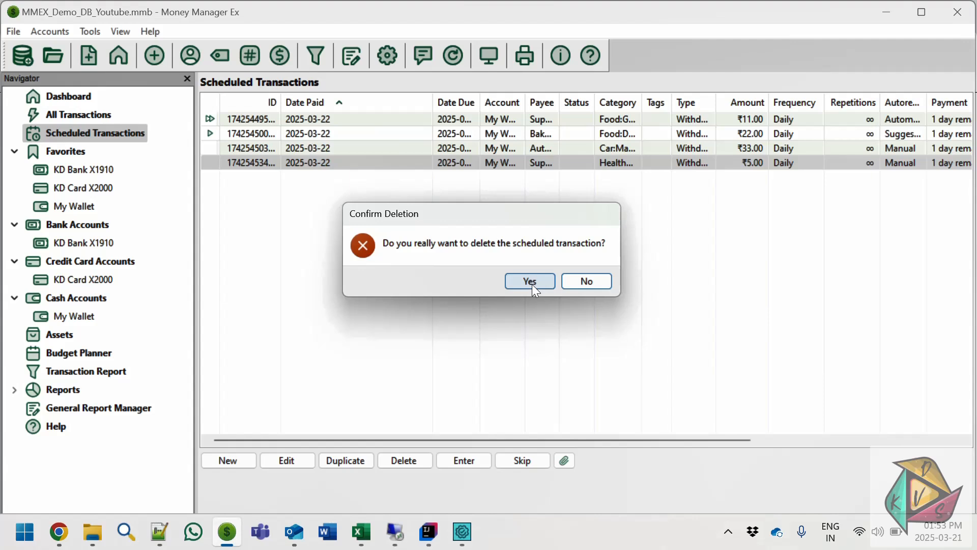
{"action": "left_click", "coordinate": [530, 281]}
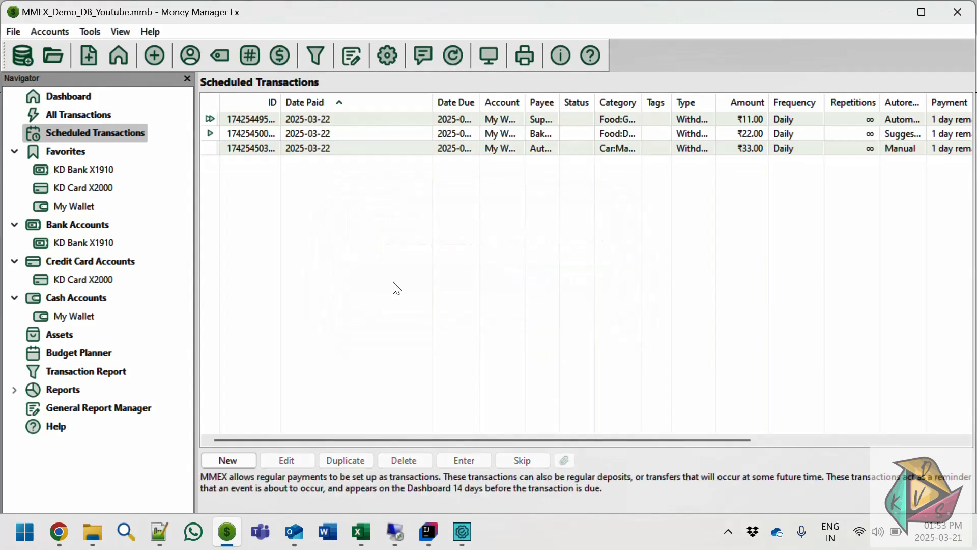